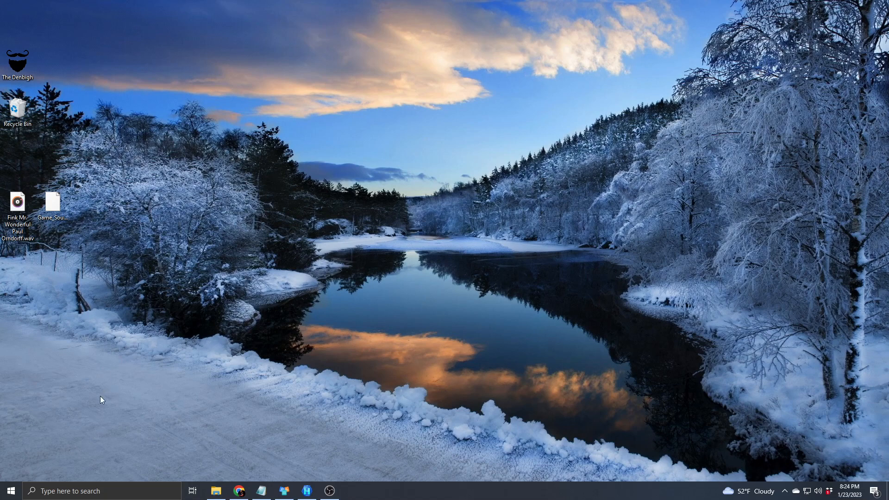
Launch the Hex Workshop Hex Editor and minimise its window.
{"action": "left_click", "coordinate": [91, 491]}
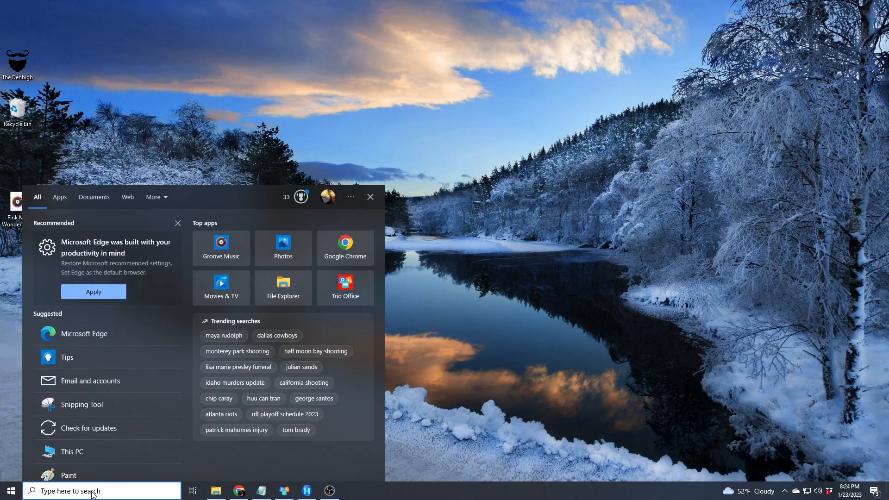
{"action": "type", "text": "hex"}
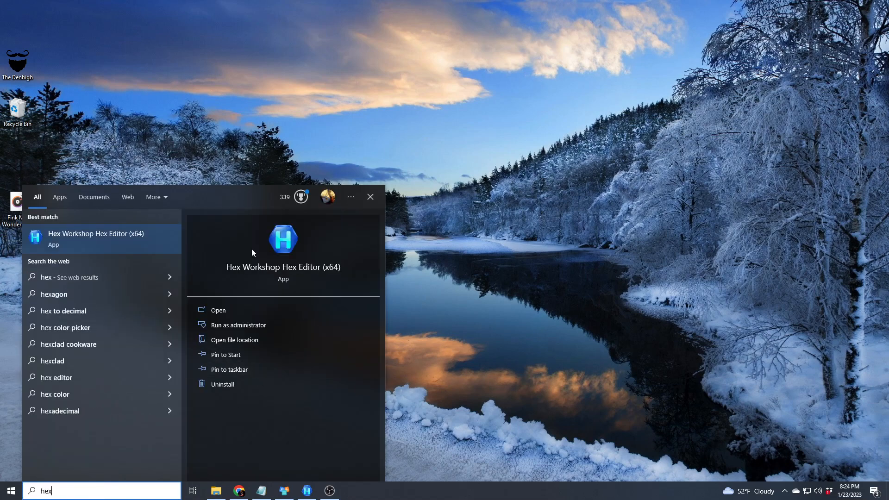
{"action": "left_click", "coordinate": [314, 268]}
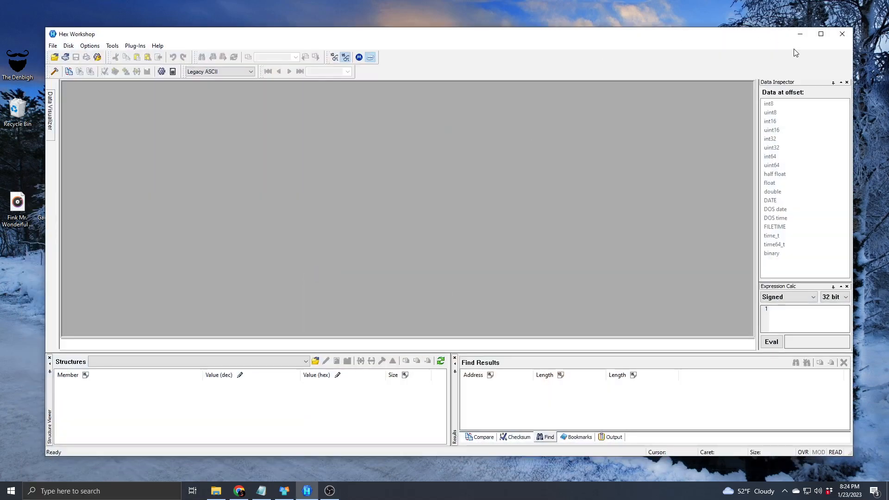
{"action": "left_click", "coordinate": [800, 35]}
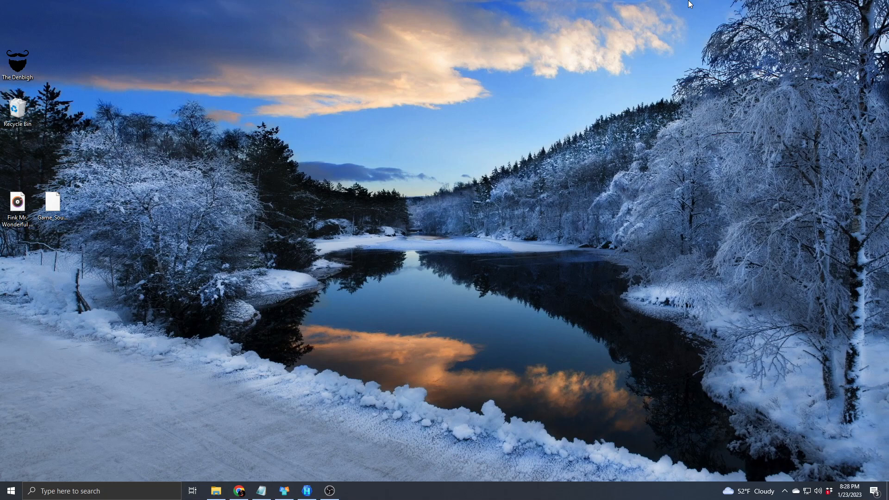
Review Eddie Guerrero's main call row in the LegendsGame Audio spreadsheet and the hex notes in Notepad, and minimise both windows.
{"action": "left_click", "coordinate": [284, 491]}
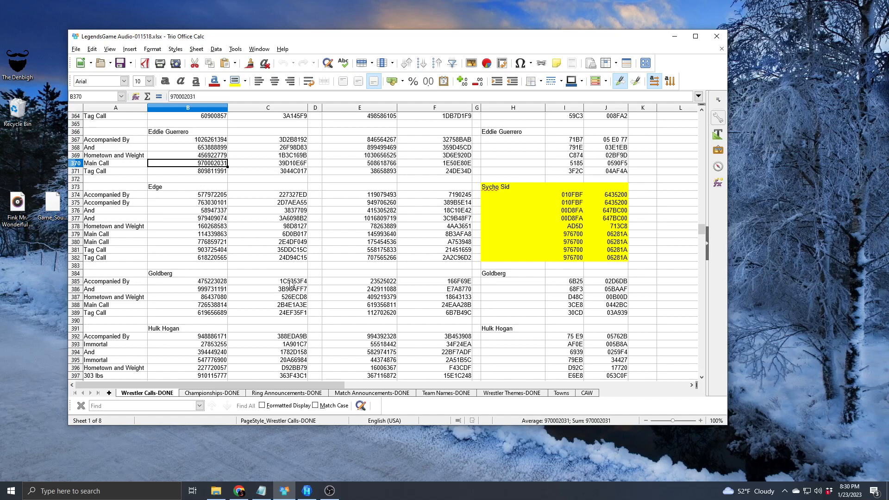
{"action": "left_click", "coordinate": [262, 490]}
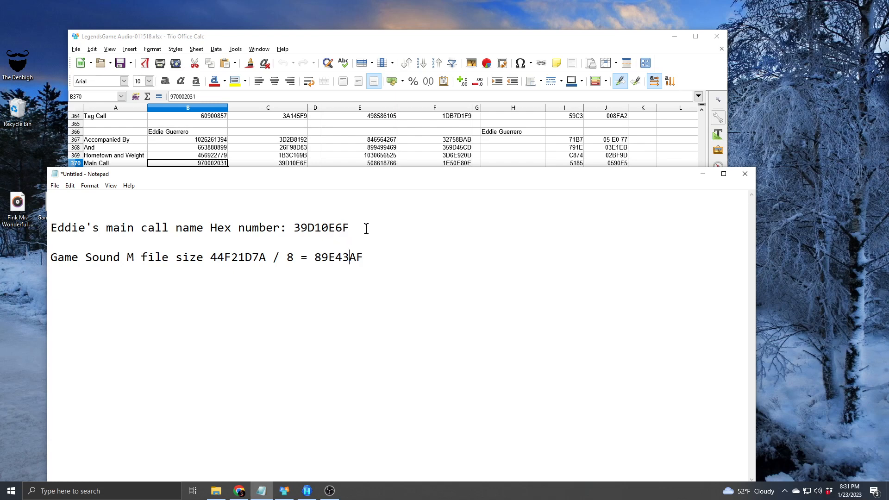
{"action": "left_click", "coordinate": [703, 173]}
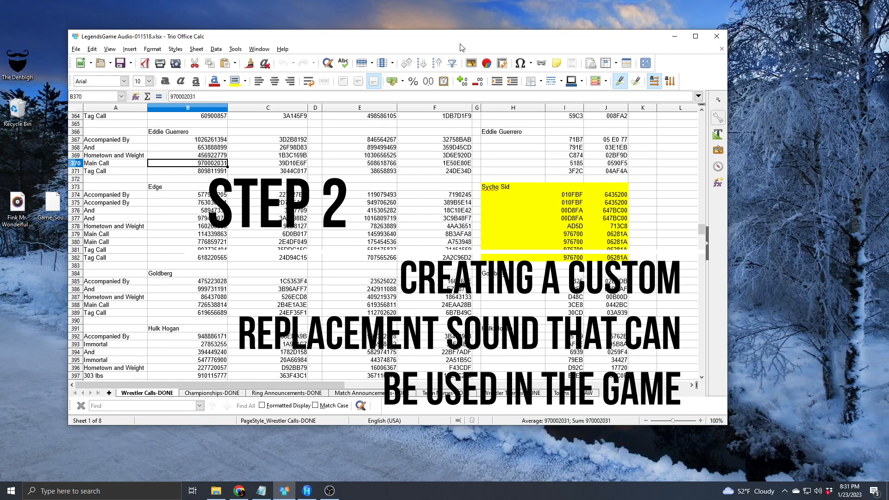
{"action": "left_click", "coordinate": [675, 36]}
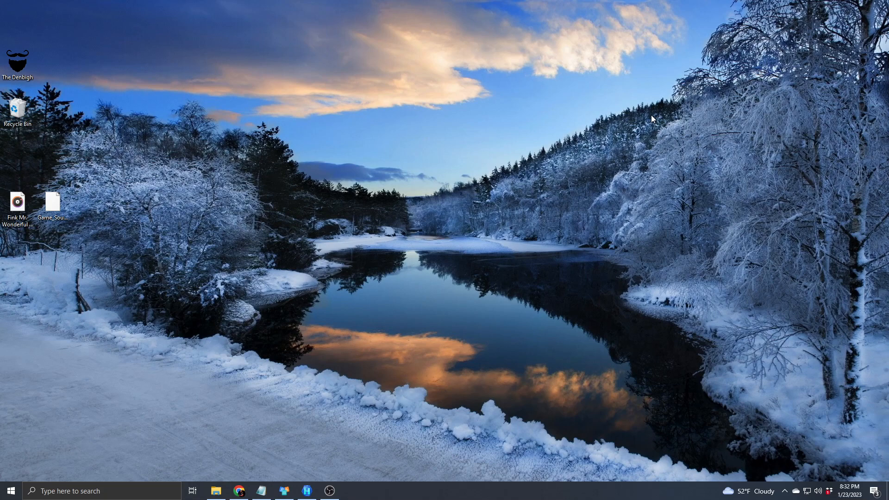
Play the Fink Mr. Wonderful Paul Orndorff.wav file from the desktop and close the music player.
{"action": "left_click_drag", "start_coordinate": [15, 198], "coordinate": [17, 191]}
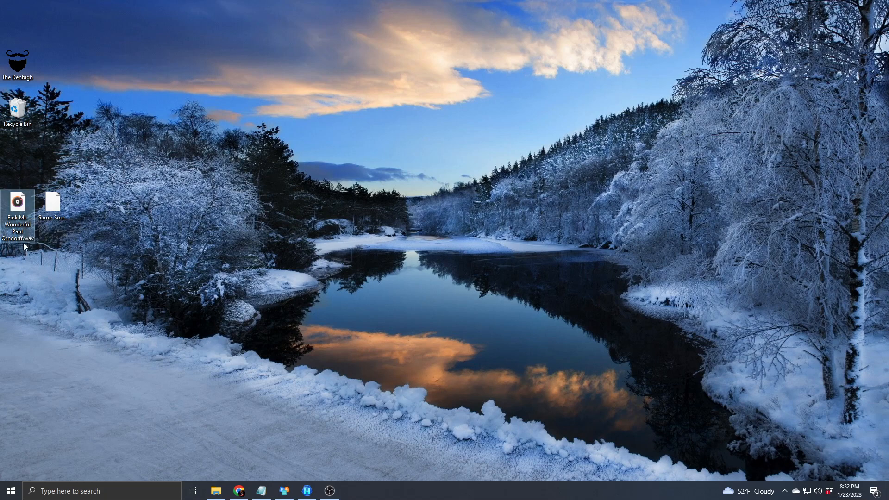
{"action": "double_click", "coordinate": [22, 201]}
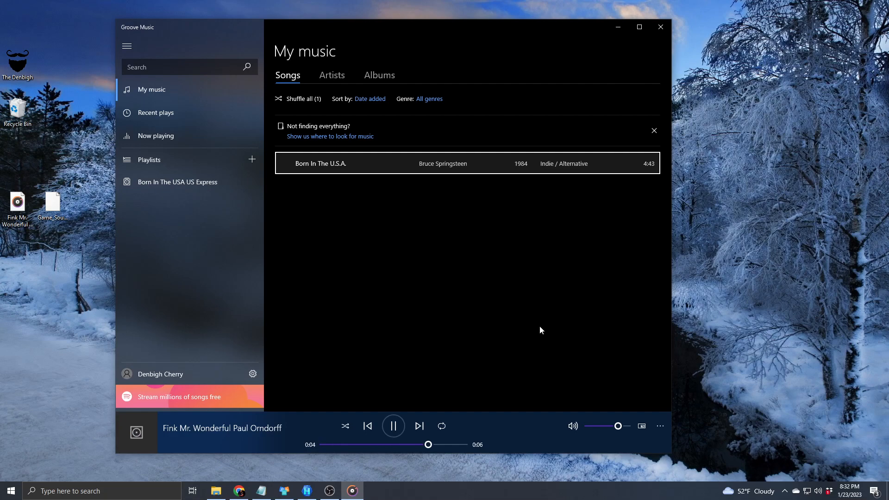
{"action": "left_click", "coordinate": [661, 26]}
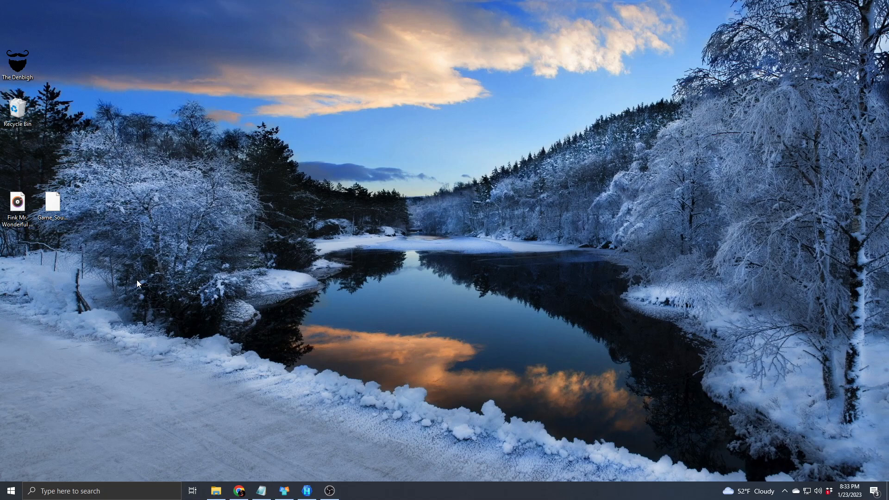
Launch Wwise from its shortcut in the Wrestling Legends Audio folder and name a new project Paul Orndorff Call Name.
{"action": "left_click", "coordinate": [215, 491]}
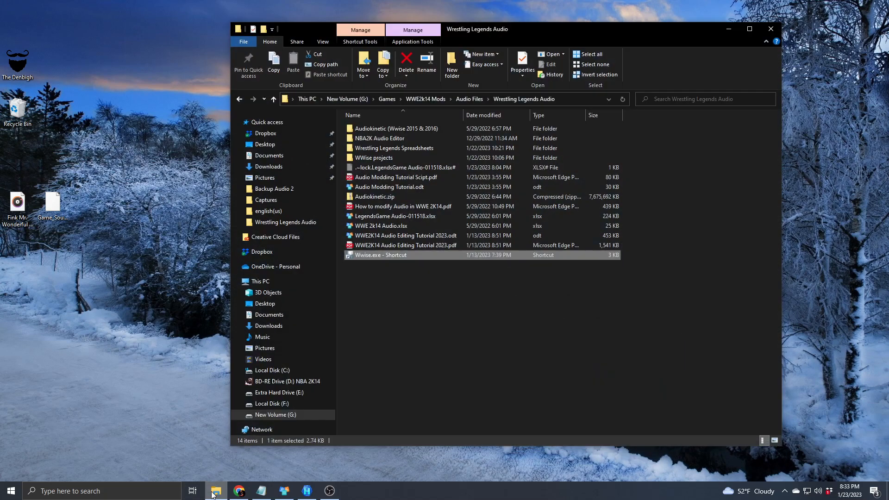
{"action": "double_click", "coordinate": [411, 255]}
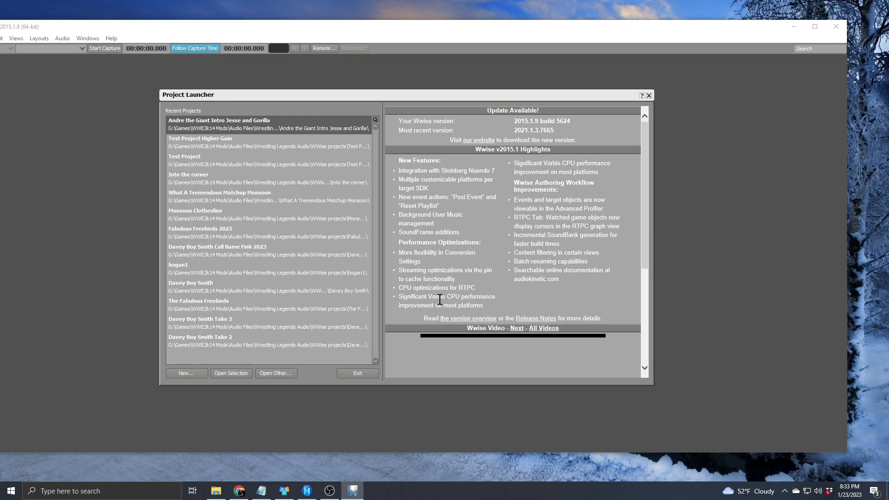
{"action": "left_click", "coordinate": [195, 373]}
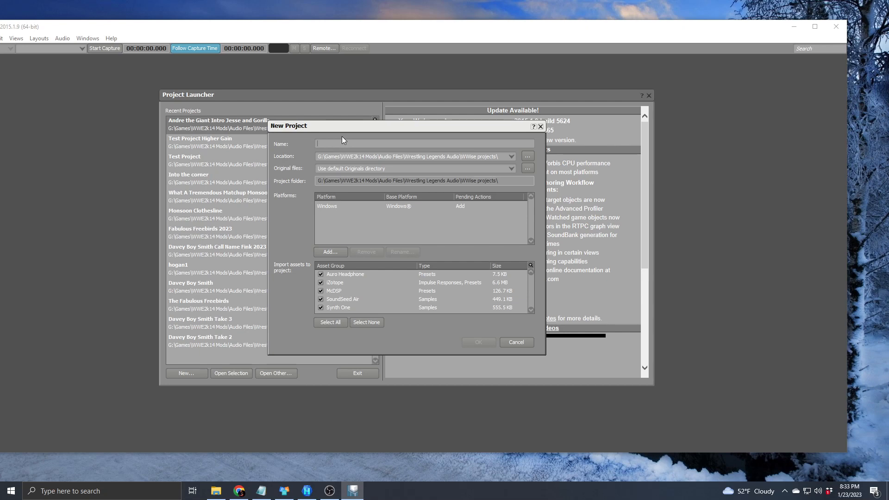
{"action": "type", "text": "Paul Orndorff Call Name"}
Replace the new project's Windows platform with Xbox 360, create the project, and dismiss the License Manager.
{"action": "left_click", "coordinate": [328, 203]}
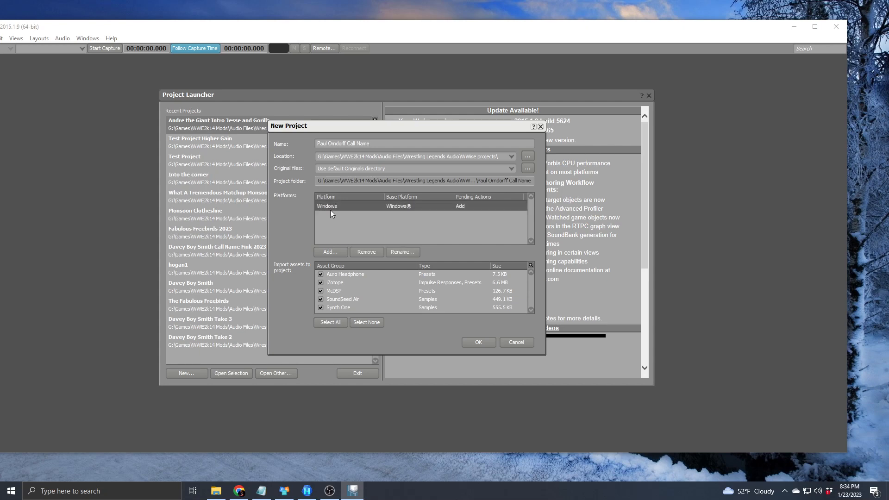
{"action": "left_click", "coordinate": [364, 251]}
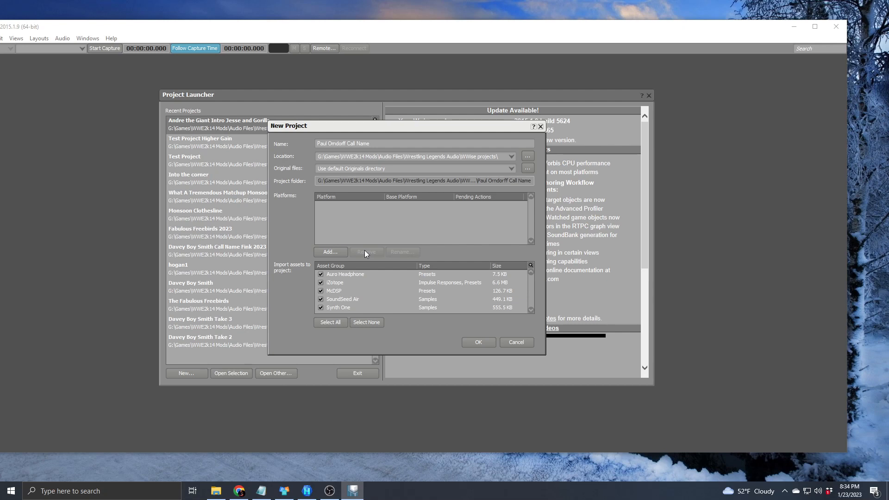
{"action": "left_click", "coordinate": [331, 253]}
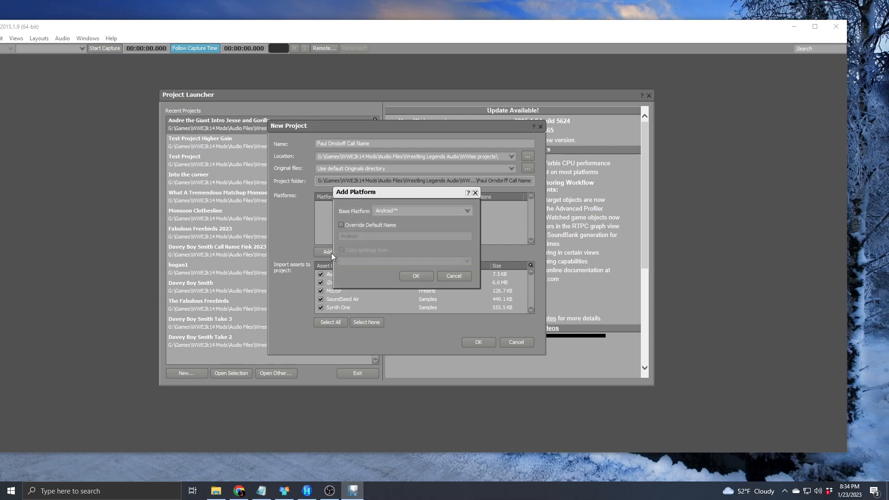
{"action": "left_click", "coordinate": [414, 209]}
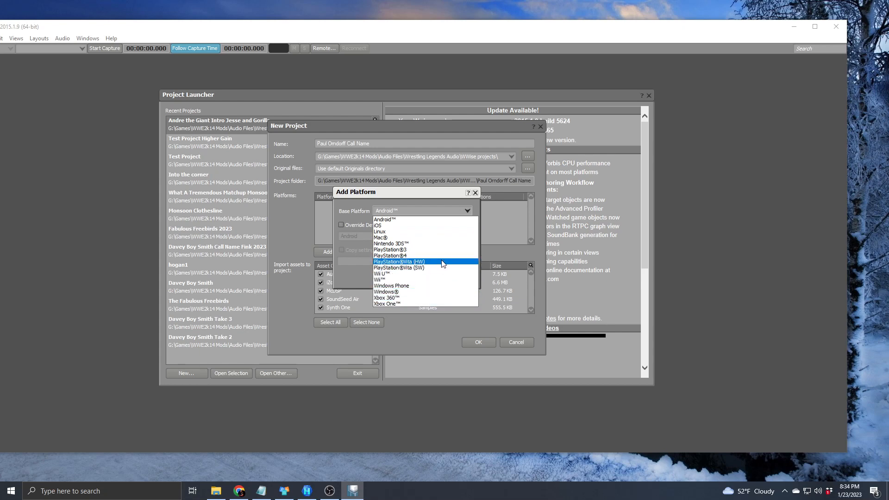
{"action": "left_click", "coordinate": [397, 299]}
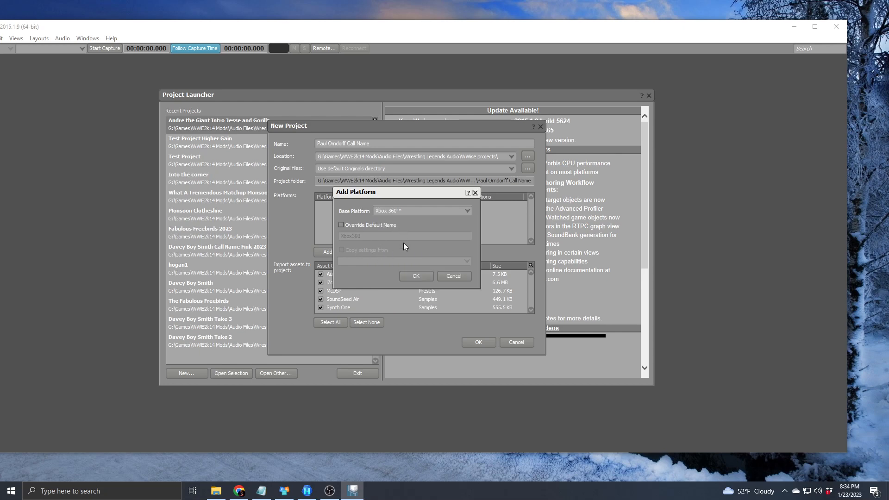
{"action": "left_click", "coordinate": [409, 274]}
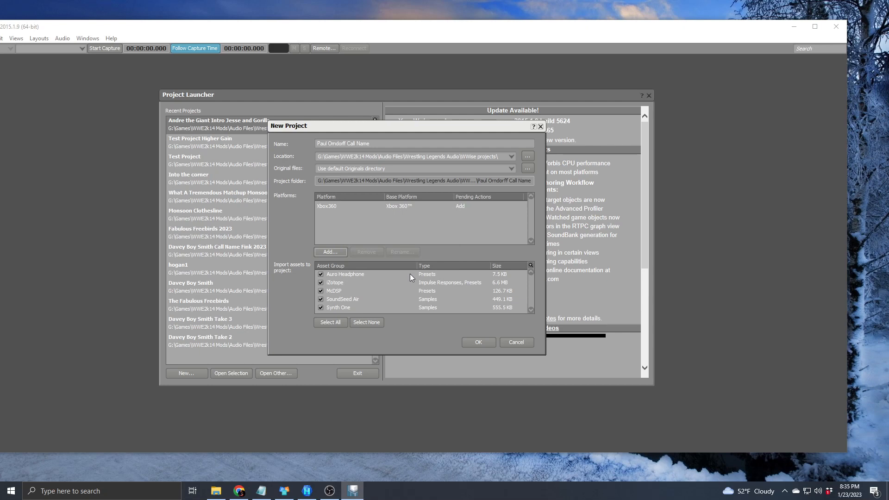
{"action": "left_click", "coordinate": [476, 340]}
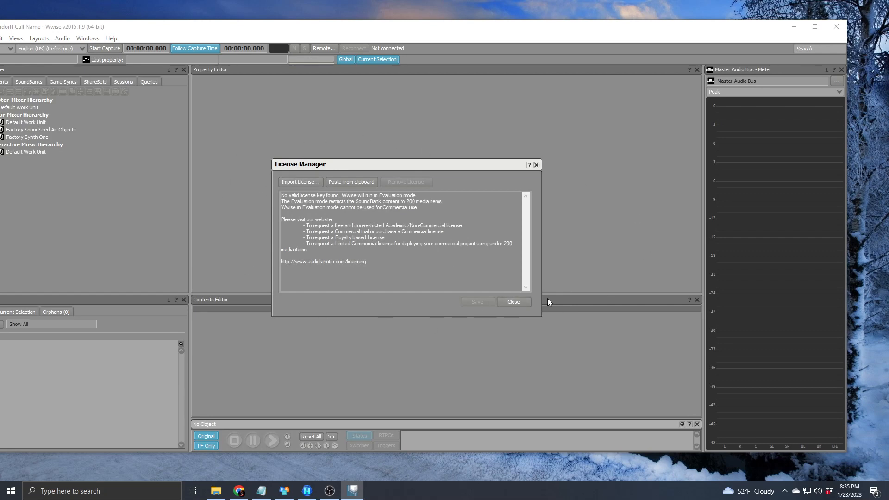
{"action": "left_click", "coordinate": [514, 302]}
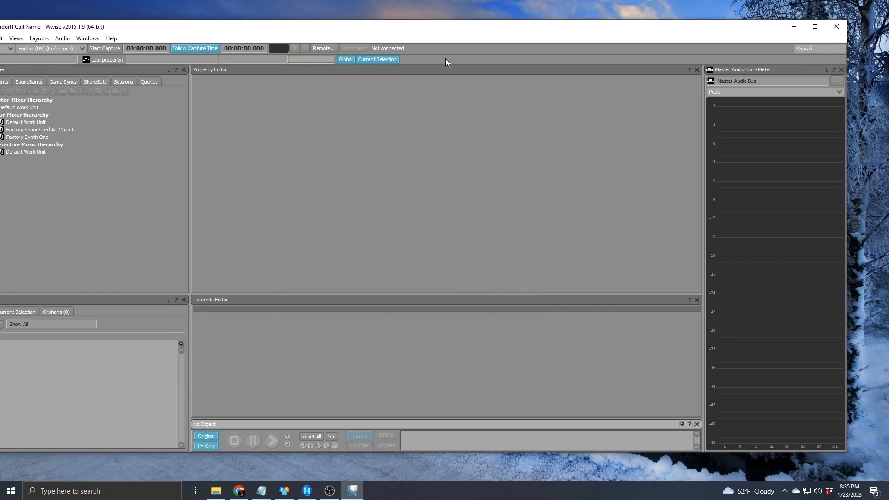
{"action": "left_click_drag", "start_coordinate": [387, 33], "coordinate": [439, 32]}
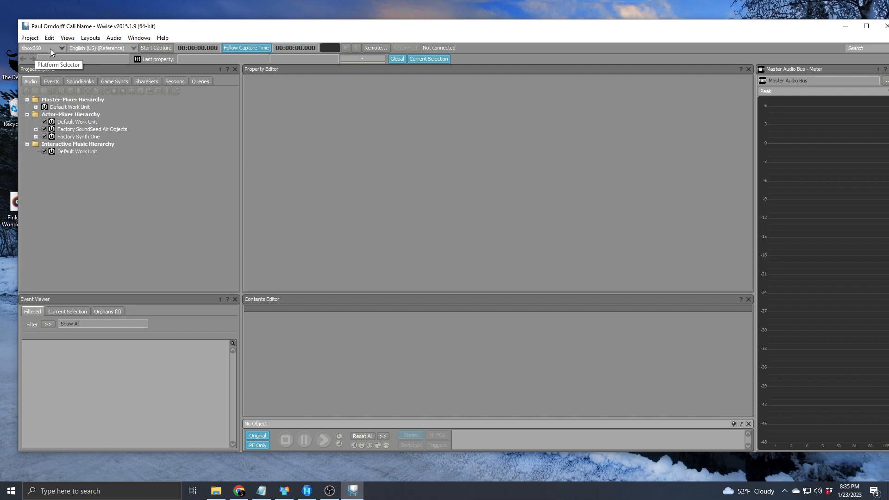
{"action": "left_click", "coordinate": [30, 40]}
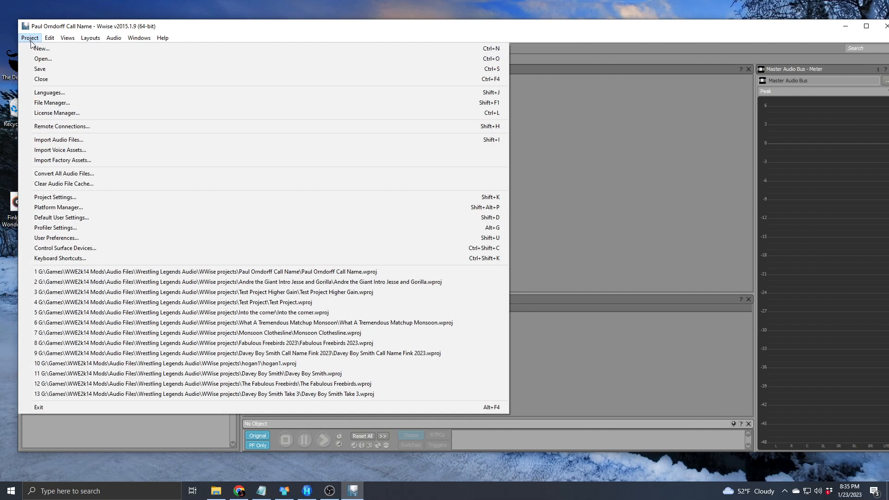
{"action": "left_click", "coordinate": [59, 199]}
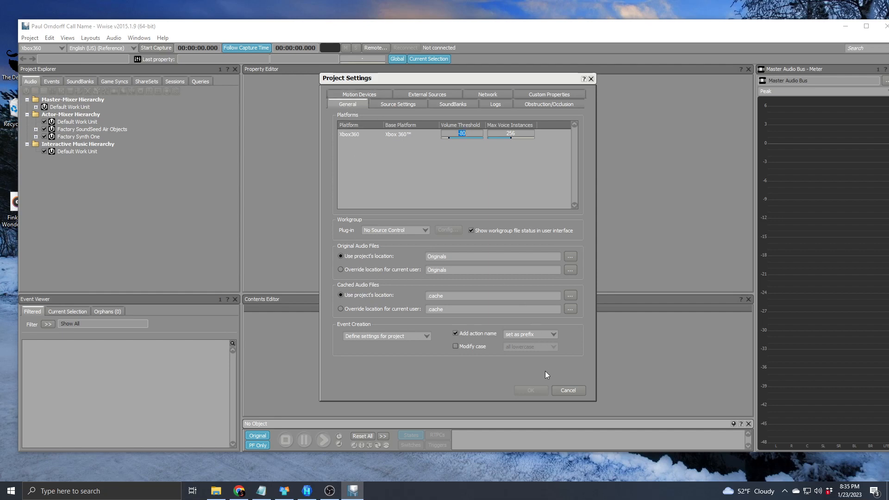
{"action": "left_click", "coordinate": [563, 391]}
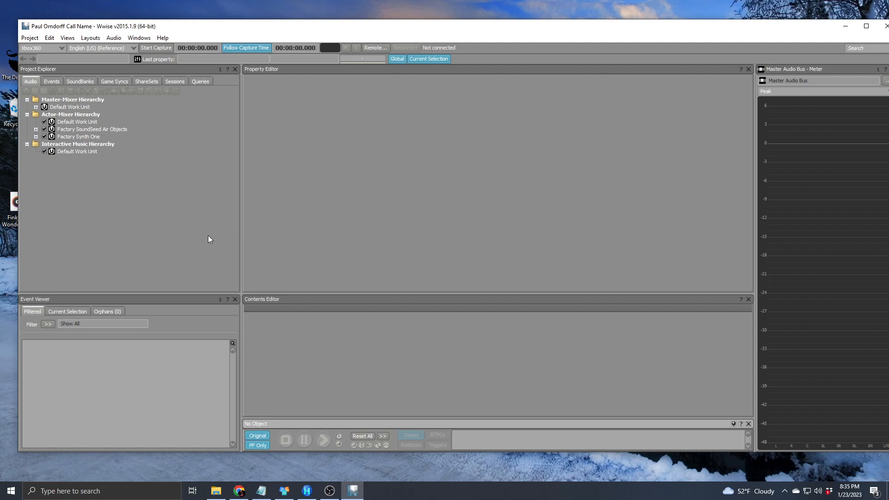
Import Fink Mr. Wonderful Paul Orndorff.wav from the desktop as a Sound SFX into the Actor-Mixer Default Work Unit.
{"action": "left_click", "coordinate": [29, 38]}
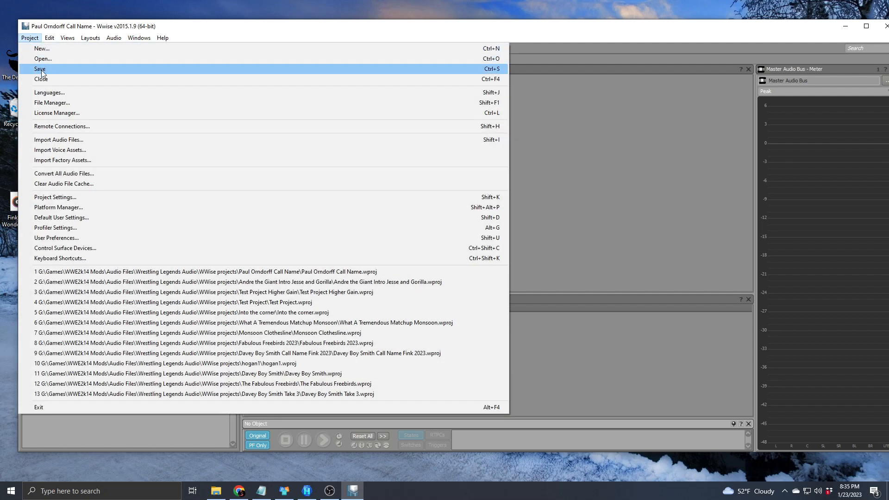
{"action": "left_click", "coordinate": [68, 141]}
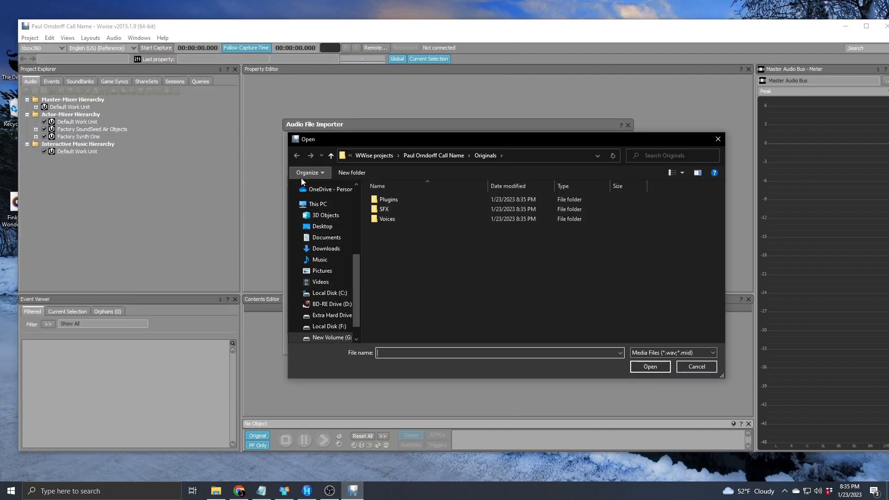
{"action": "left_click", "coordinate": [323, 226]}
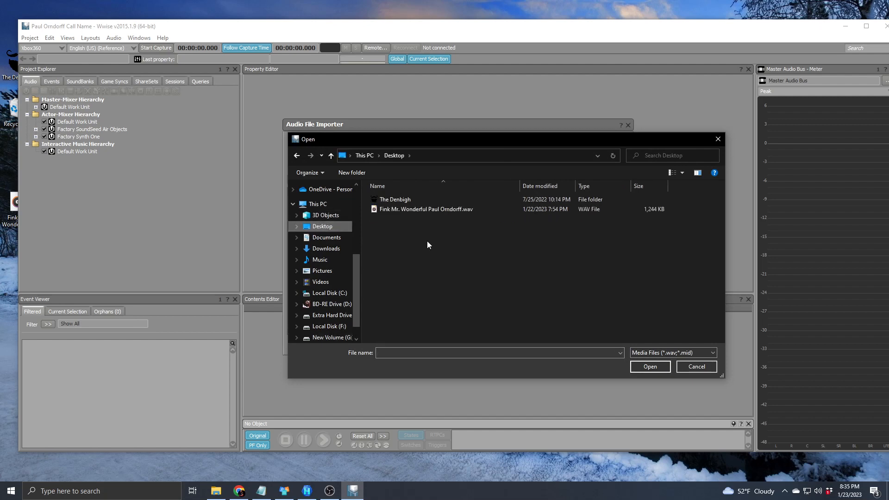
{"action": "left_click", "coordinate": [419, 211]}
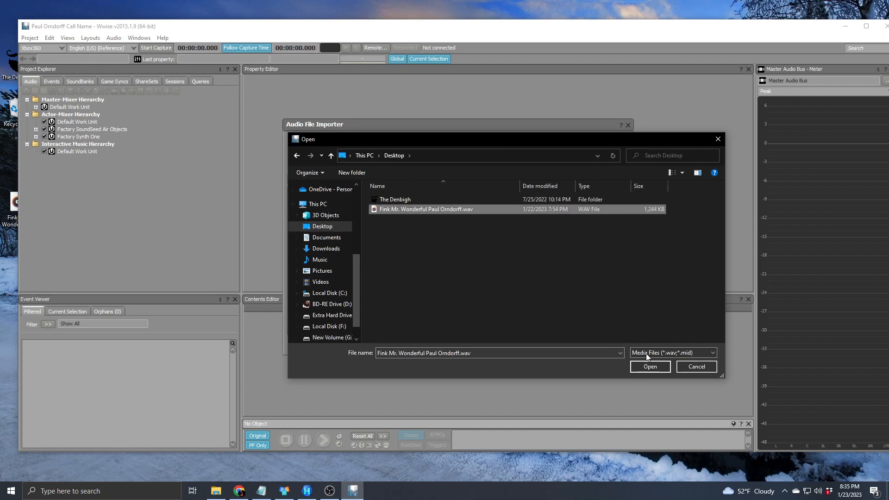
{"action": "left_click", "coordinate": [650, 367]}
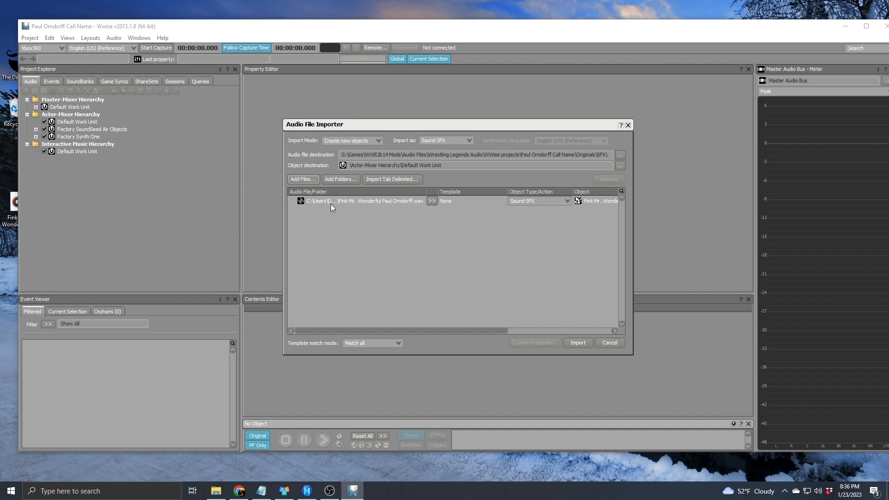
{"action": "left_click", "coordinate": [579, 343]}
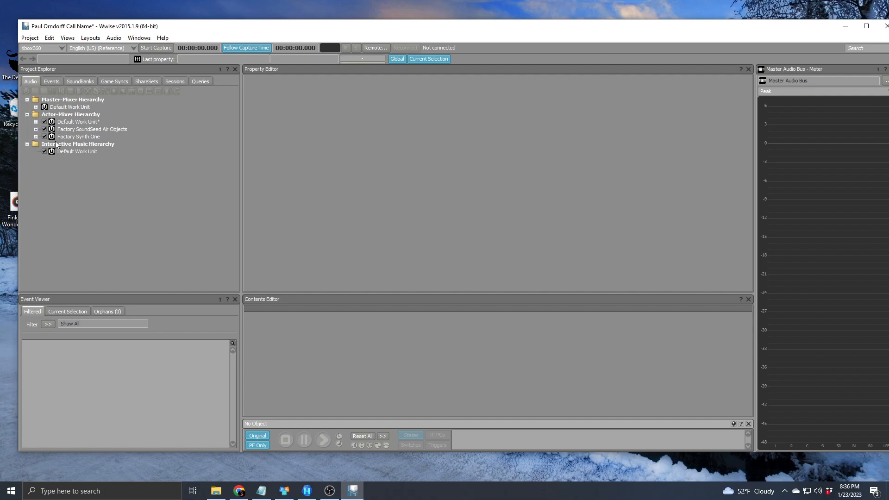
Set the output bus volume of the Fink Mr_ Wonderful Paul Orndorff sound in the Actor-Mixer Default Work Unit to 8.
{"action": "left_click", "coordinate": [36, 121]}
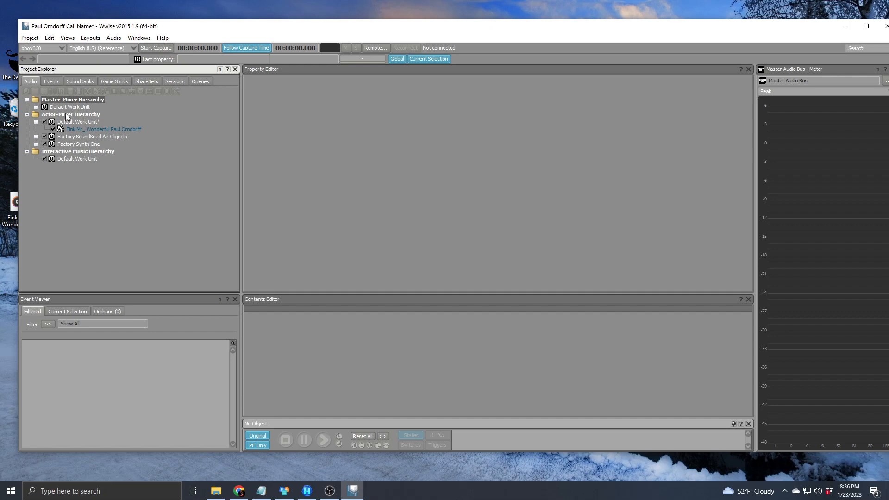
{"action": "left_click", "coordinate": [89, 129]}
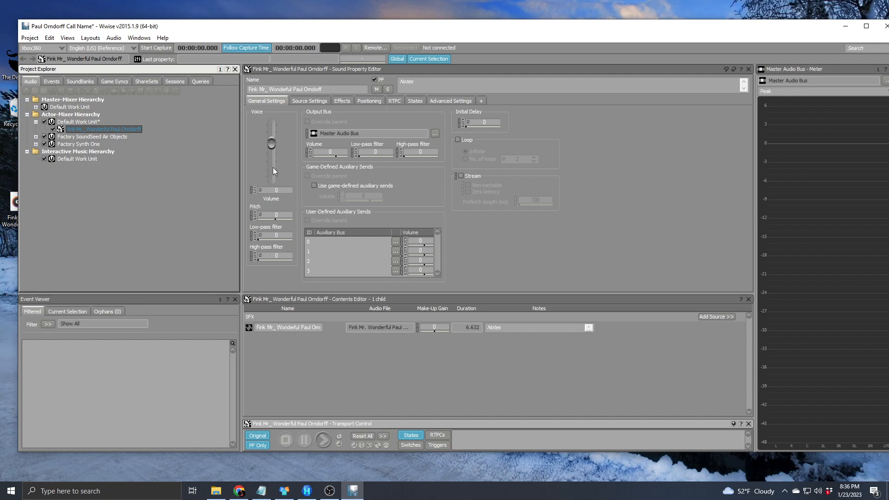
{"action": "left_click", "coordinate": [330, 152]}
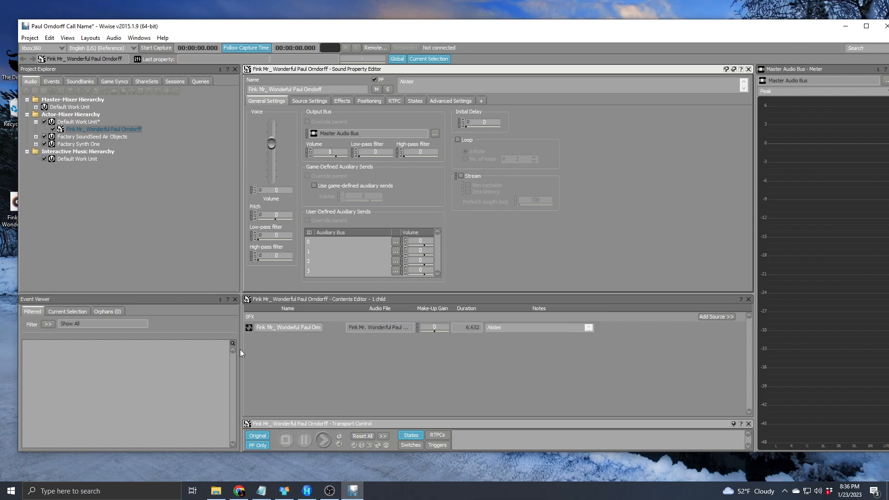
Override the parent conversion settings of the Fink Mr_ Wonderful Paul Orndorff audio source with the factory Vorbis Quality High preset.
{"action": "left_click", "coordinate": [249, 327]}
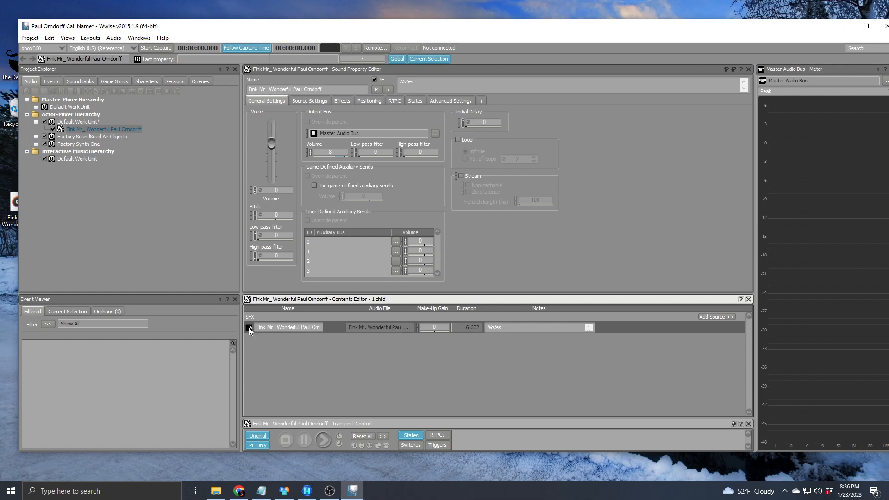
{"action": "double_click", "coordinate": [249, 327]}
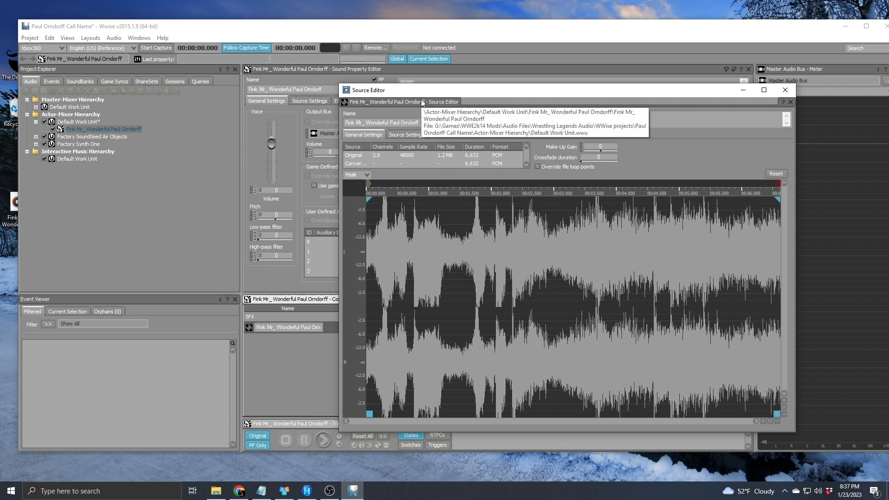
{"action": "left_click", "coordinate": [405, 135]}
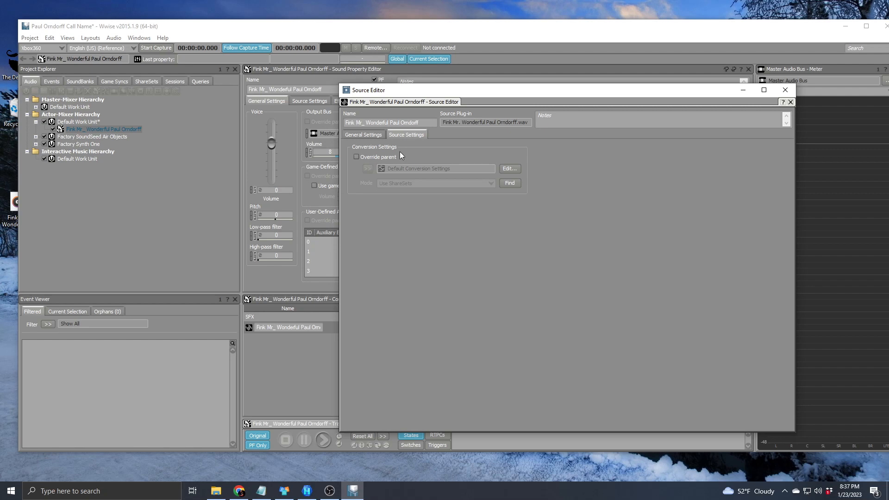
{"action": "left_click", "coordinate": [356, 157]}
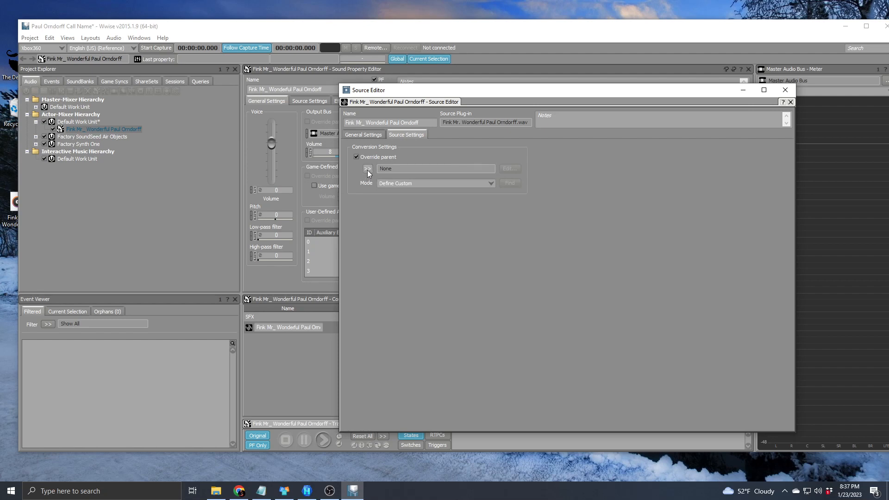
{"action": "left_click", "coordinate": [368, 170]}
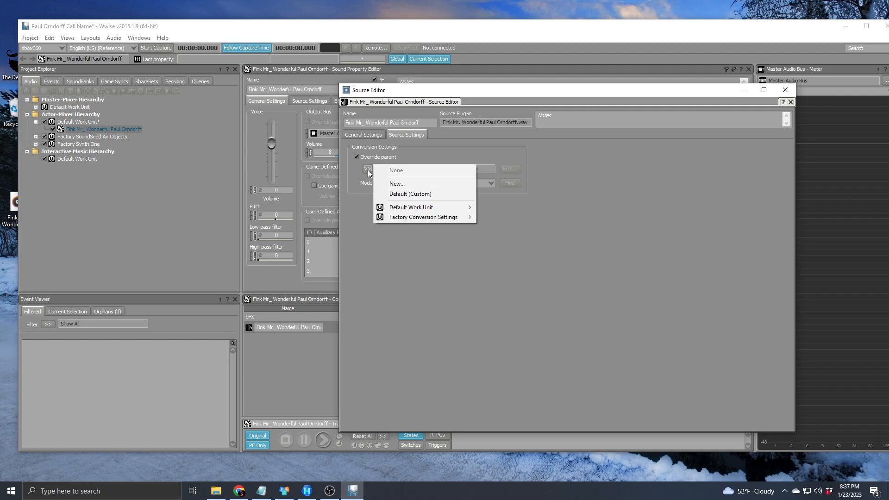
{"action": "mouse_move", "coordinate": [425, 218]}
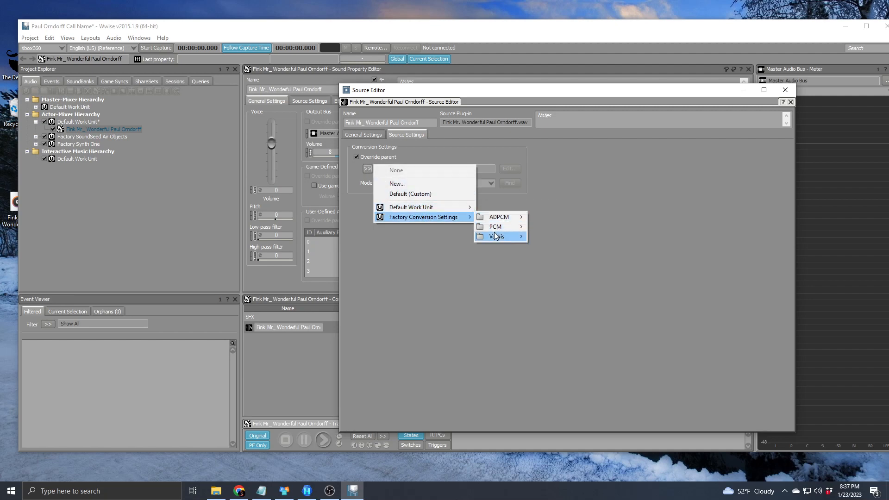
{"action": "mouse_move", "coordinate": [495, 237]}
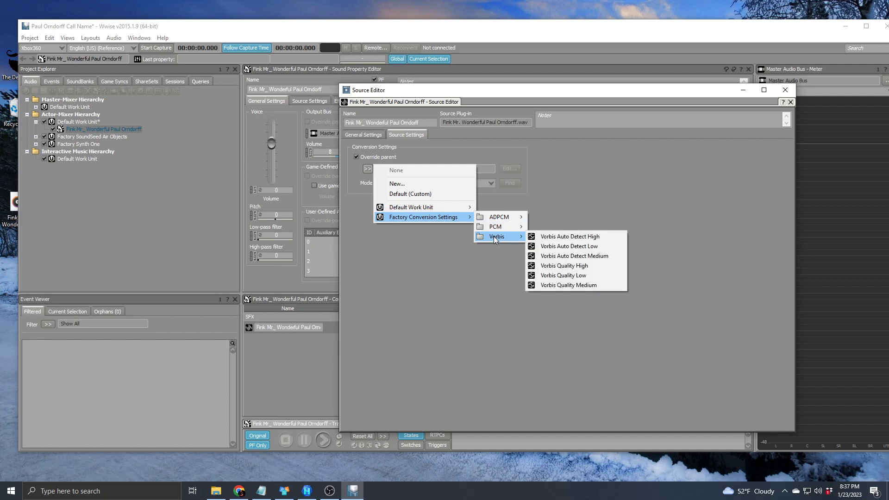
{"action": "left_click", "coordinate": [581, 267]}
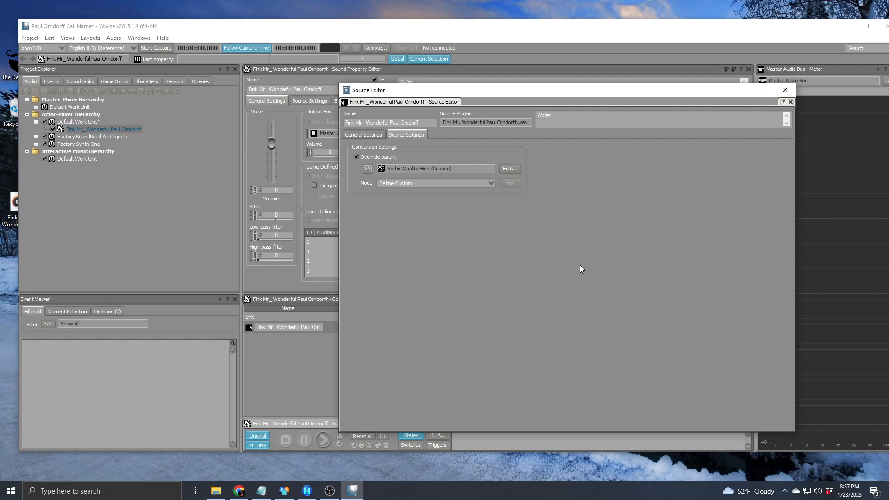
Edit the custom Vorbis Quality High conversion for Xbox360 to use Stereo channels and a 32000 sample rate.
{"action": "left_click", "coordinate": [510, 169]}
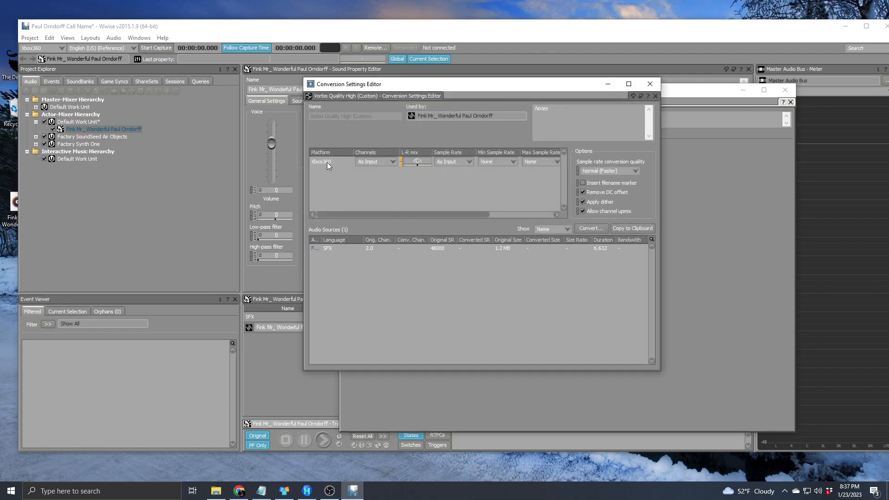
{"action": "left_click", "coordinate": [389, 161]}
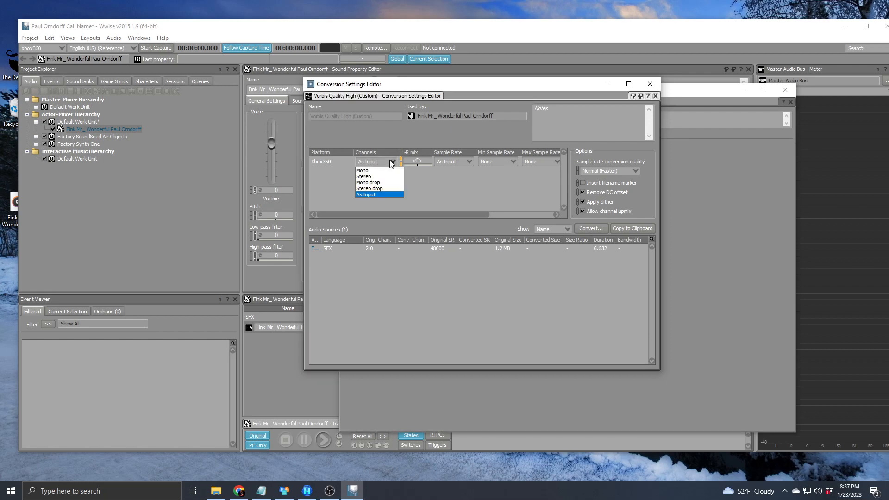
{"action": "left_click", "coordinate": [375, 177]}
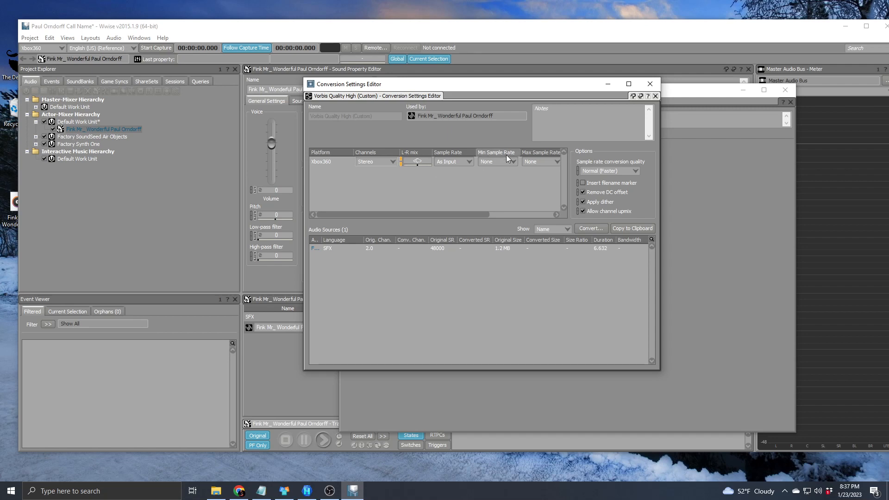
{"action": "left_click", "coordinate": [465, 163]}
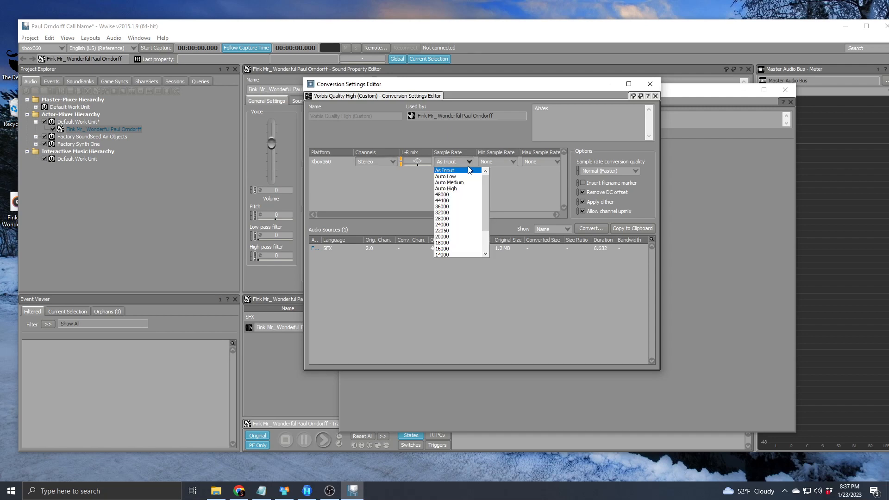
{"action": "left_click", "coordinate": [457, 212]}
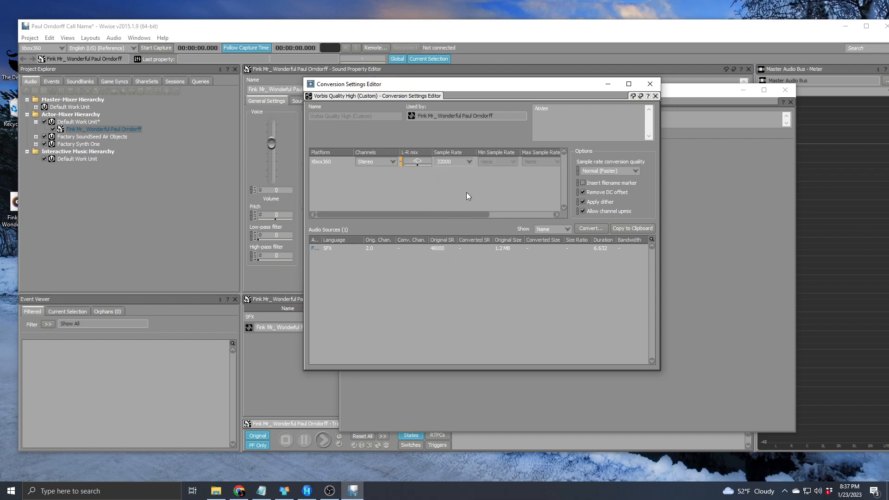
Set the seek table granularity in the Vorbis encoder parameters to 4096 sample frames.
{"action": "left_click_drag", "start_coordinate": [464, 213], "coordinate": [536, 218]}
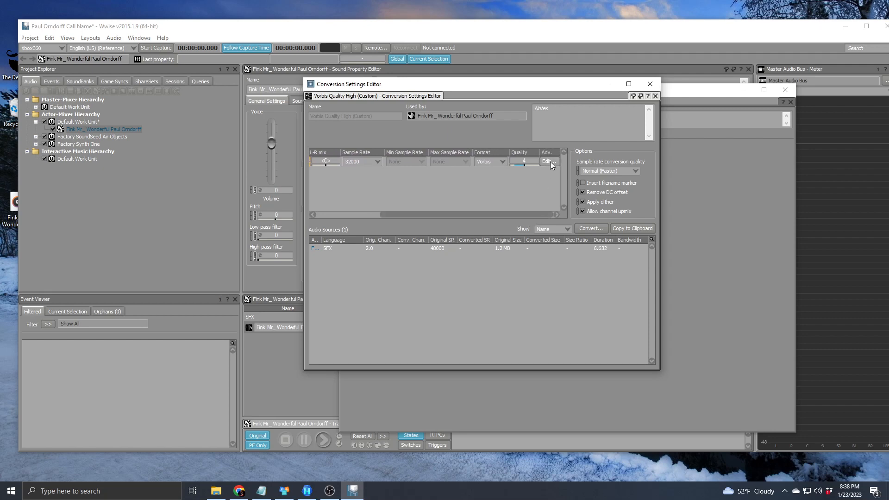
{"action": "left_click", "coordinate": [549, 162]}
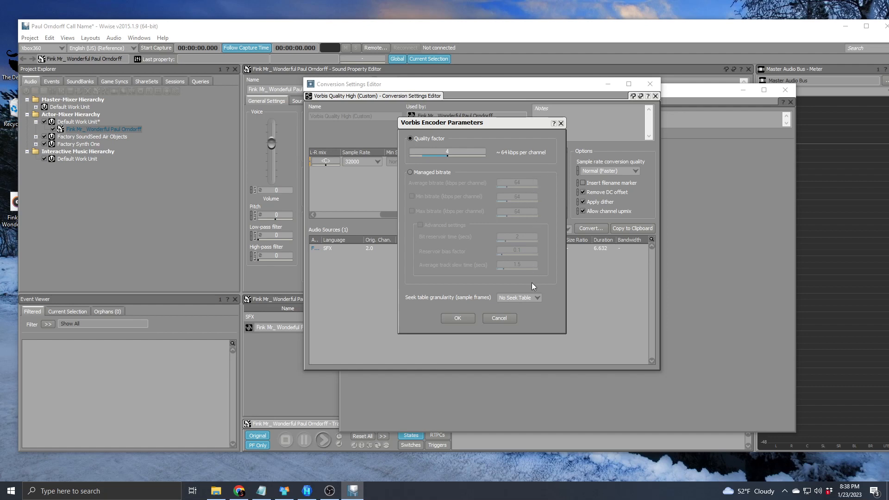
{"action": "left_click", "coordinate": [536, 298]}
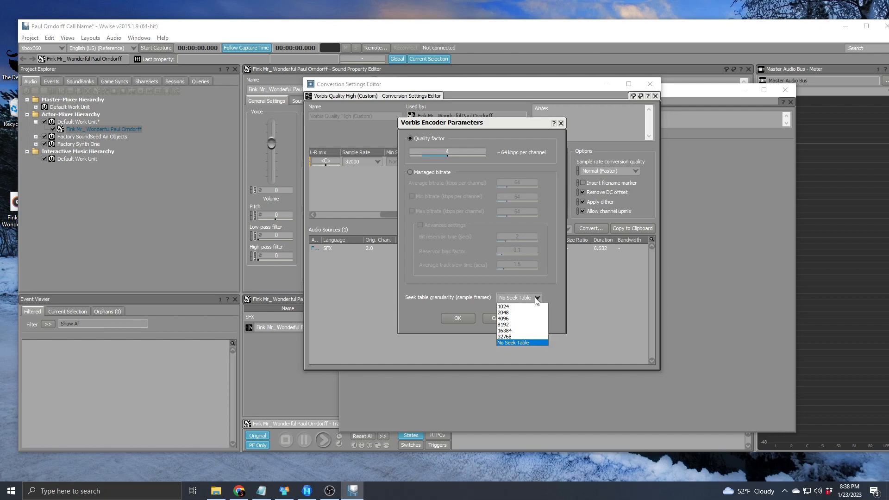
{"action": "left_click", "coordinate": [515, 318]}
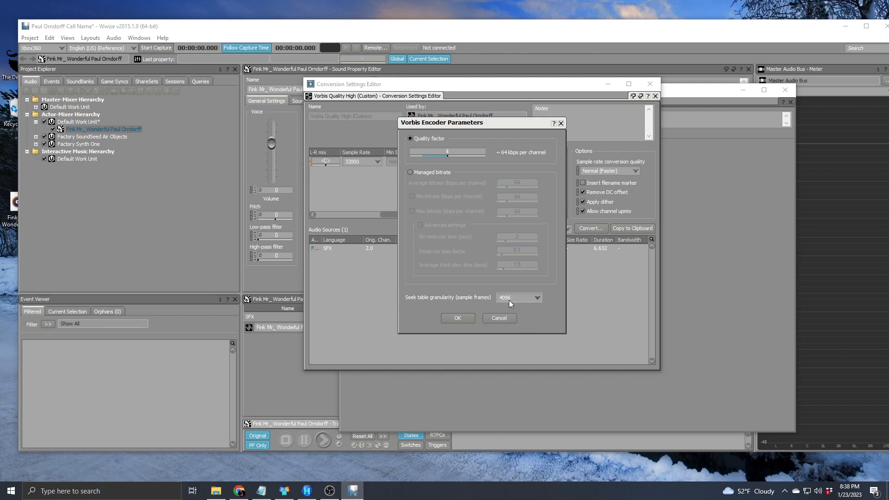
{"action": "left_click", "coordinate": [465, 317]}
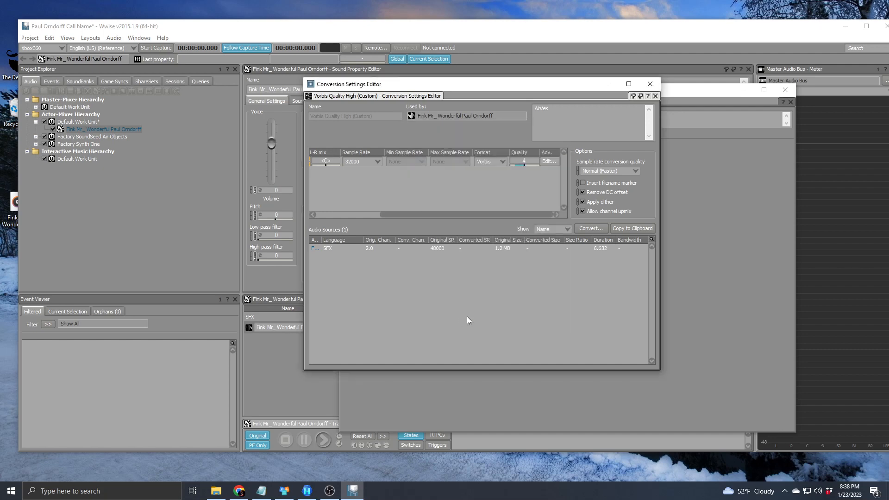
Convert the audio source for the Xbox360 platform and exit Wwise without saving the project.
{"action": "left_click", "coordinate": [589, 228]}
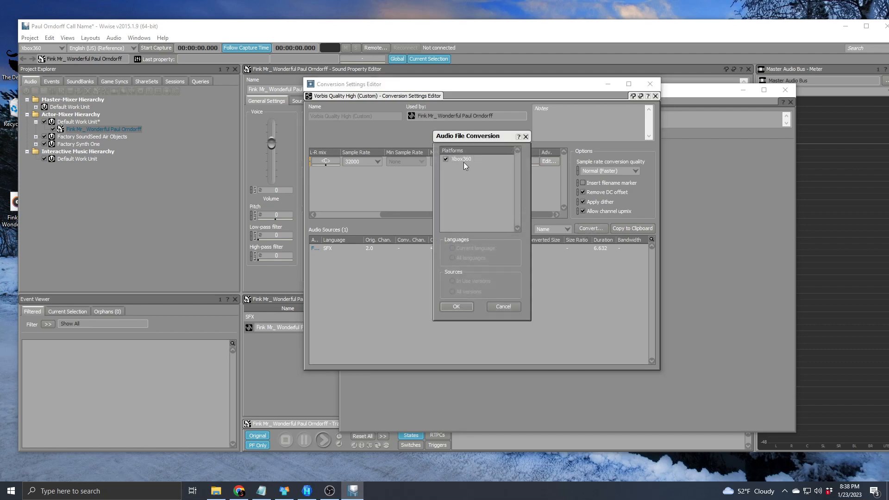
{"action": "left_click", "coordinate": [458, 307]}
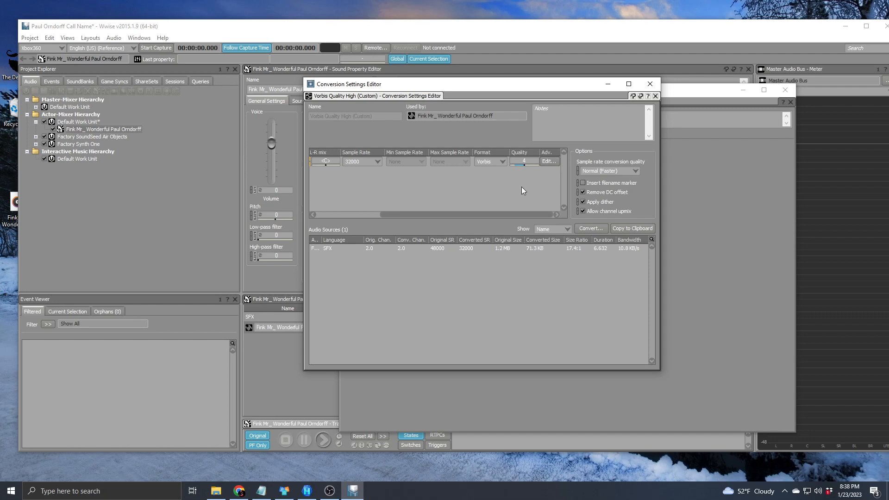
{"action": "left_click", "coordinate": [652, 85]}
{"action": "left_click", "coordinate": [785, 90]}
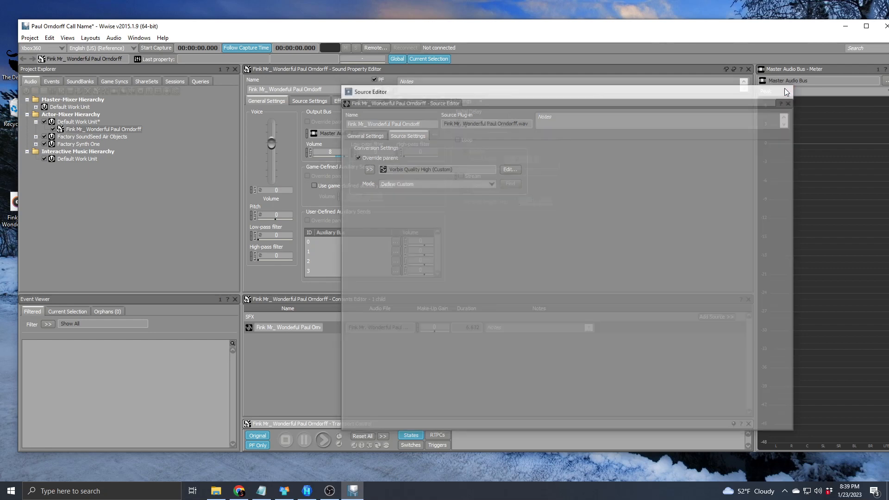
{"action": "left_click", "coordinate": [885, 26]}
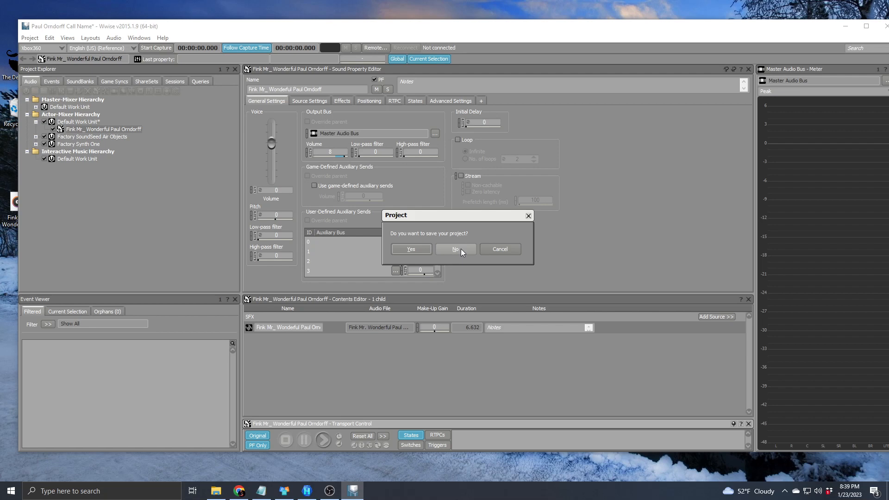
{"action": "left_click", "coordinate": [455, 249]}
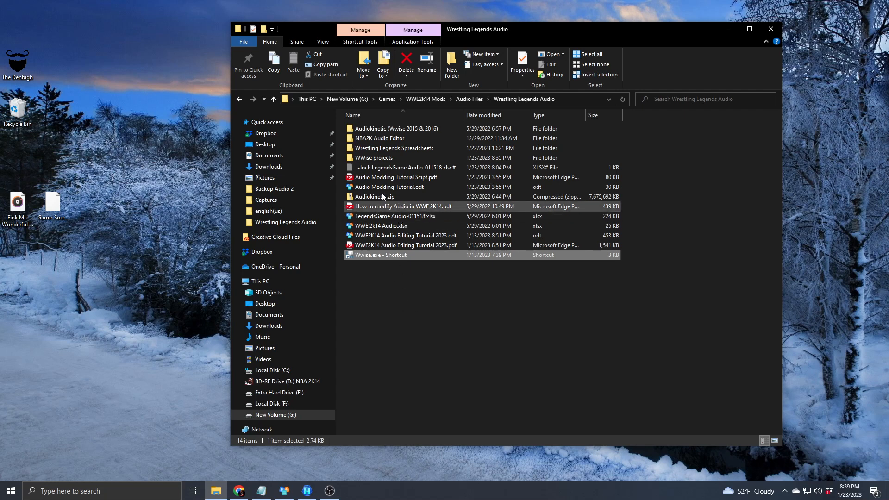
Open the .cache\Xbox360\SFX folder of the Paul Orndorff Call Name project inside the WWise projects folder.
{"action": "mouse_move", "coordinate": [380, 160]}
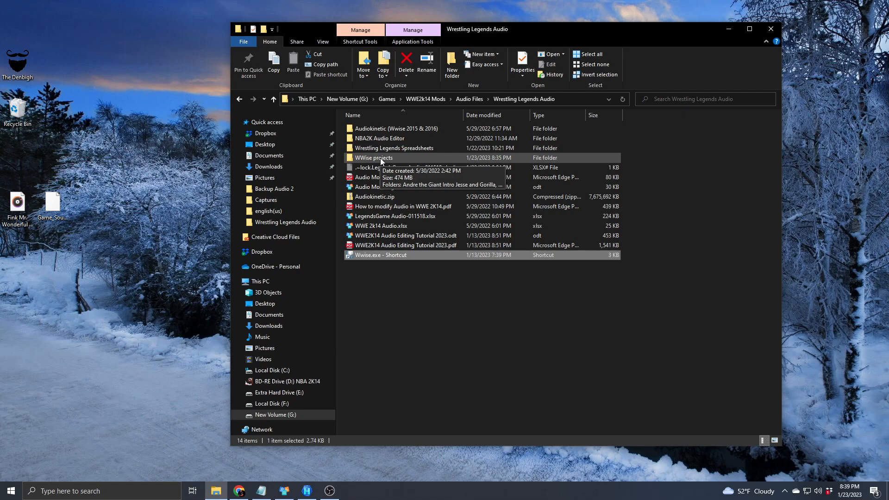
{"action": "double_click", "coordinate": [379, 157]}
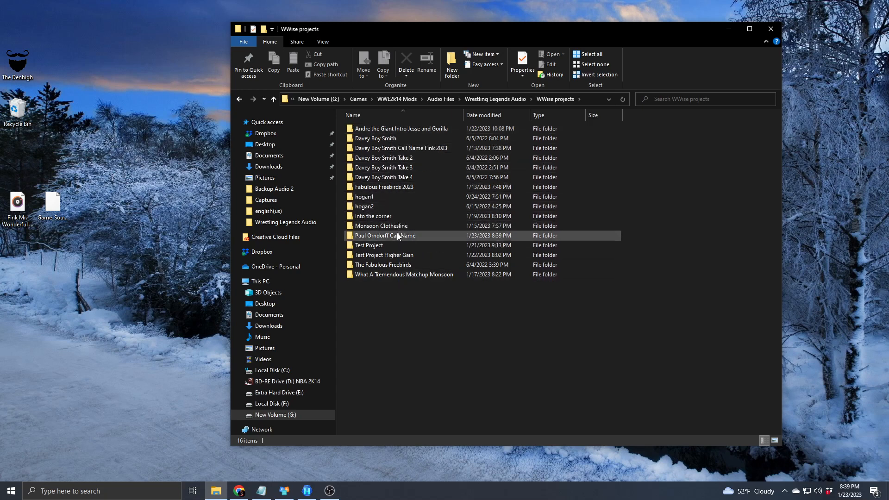
{"action": "mouse_move", "coordinate": [397, 236]}
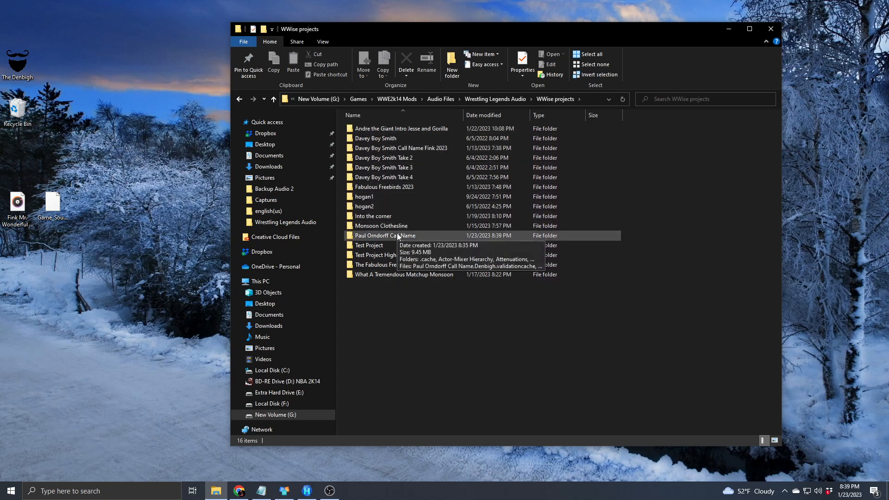
{"action": "double_click", "coordinate": [398, 237]}
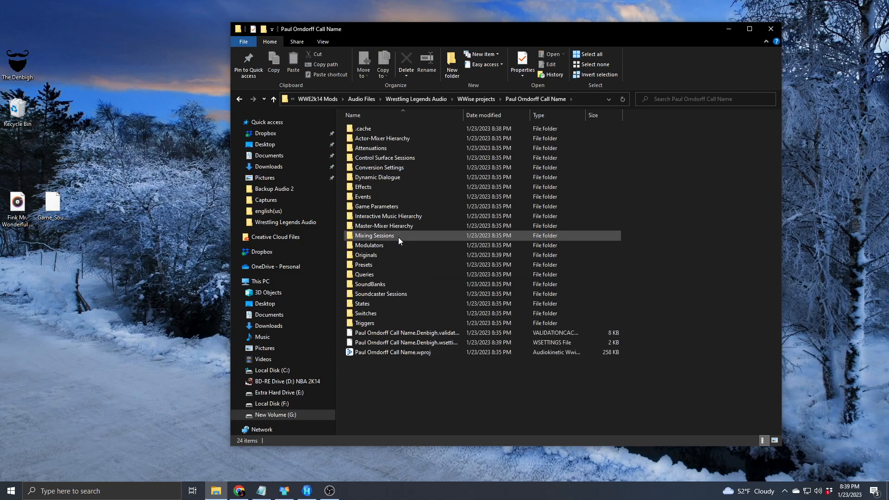
{"action": "mouse_move", "coordinate": [371, 129]}
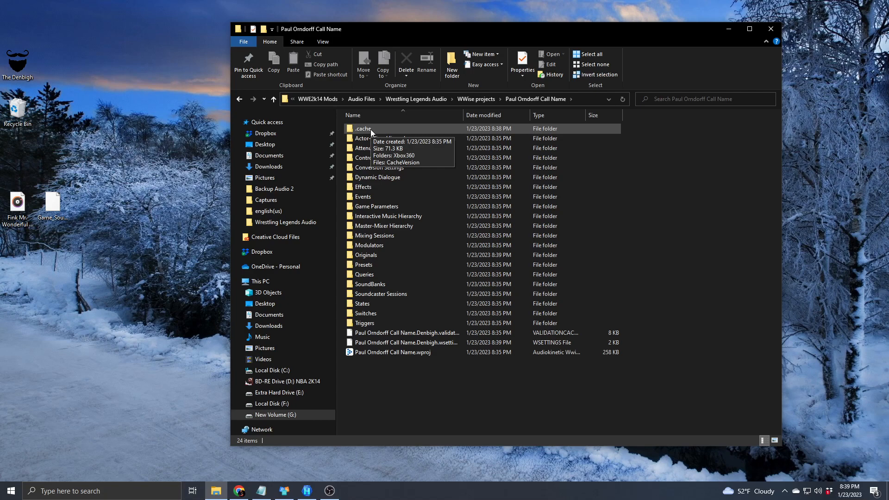
{"action": "double_click", "coordinate": [370, 129]}
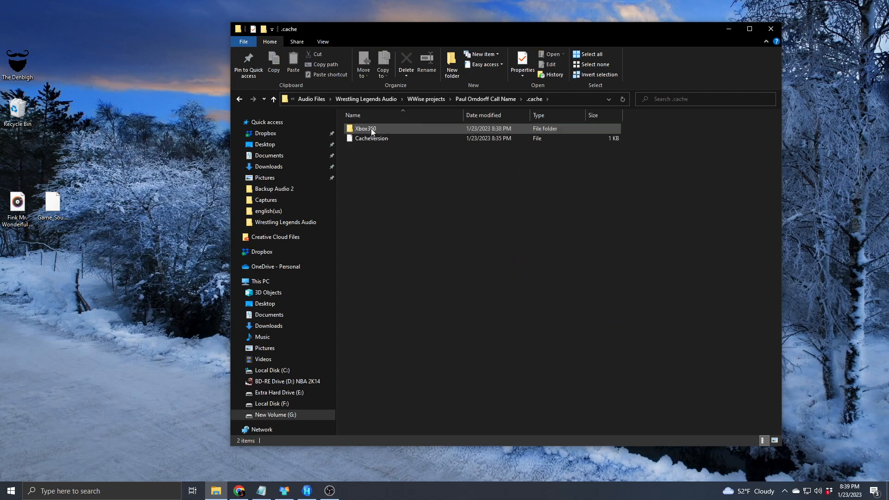
{"action": "mouse_move", "coordinate": [356, 131]}
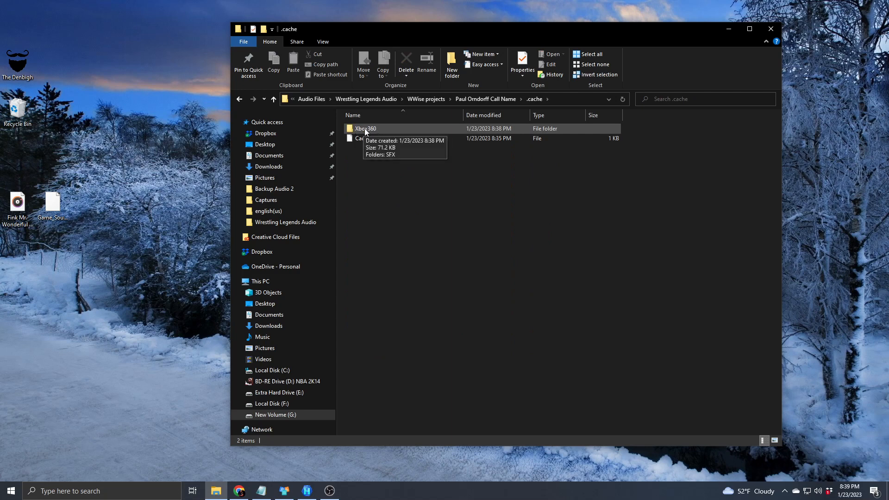
{"action": "double_click", "coordinate": [381, 128]}
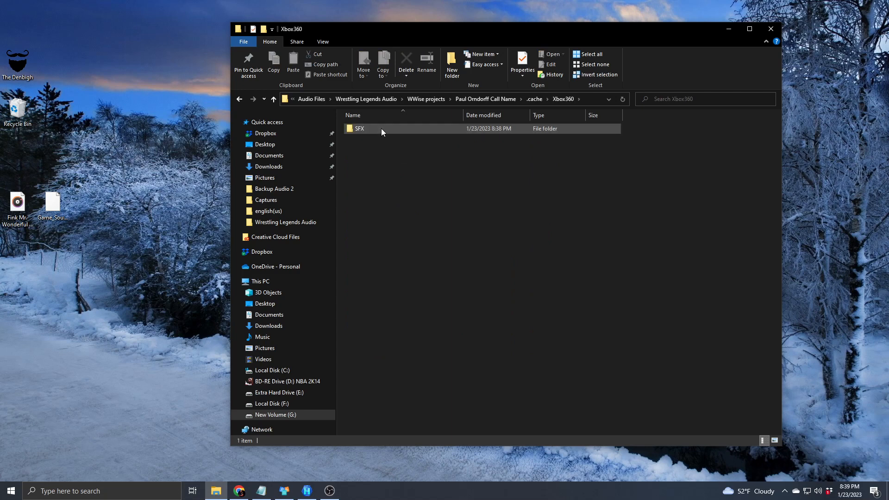
{"action": "double_click", "coordinate": [382, 129]}
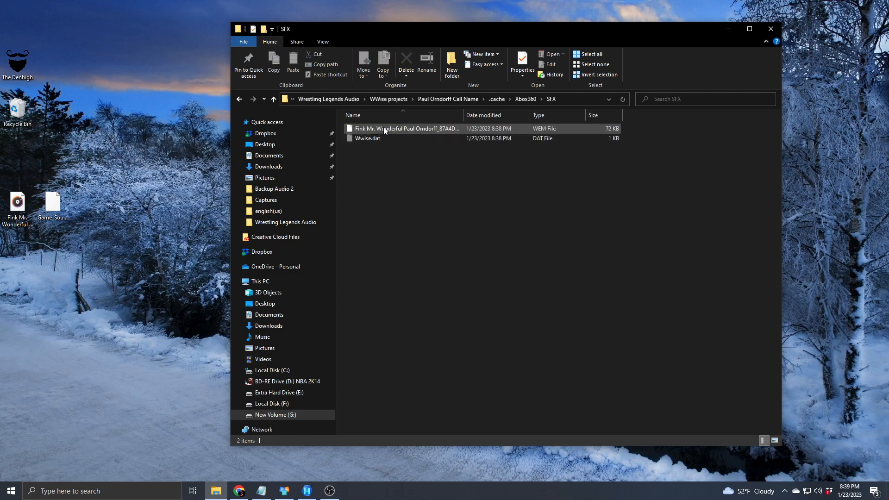
Copy the converted Paul Orndorff WEM file from the SFX folder to the desktop and close the folder window.
{"action": "left_click", "coordinate": [384, 128]}
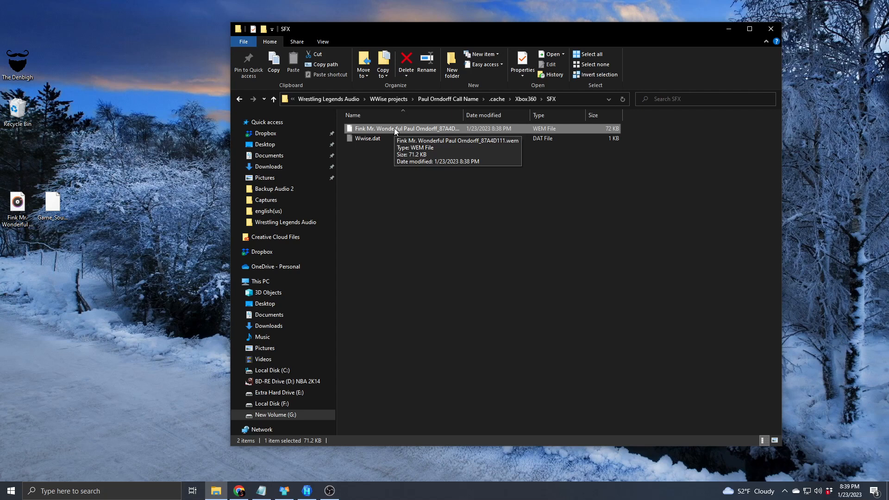
{"action": "left_click_drag", "start_coordinate": [395, 129], "coordinate": [72, 257]}
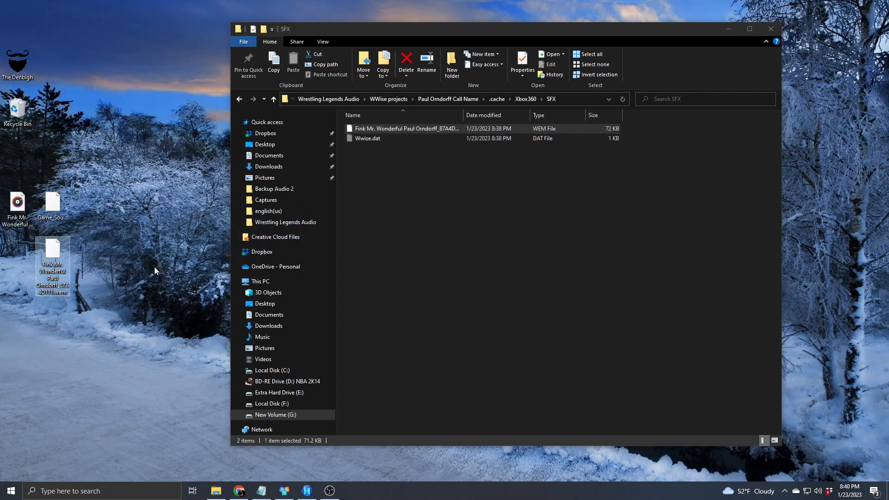
{"action": "left_click", "coordinate": [771, 29]}
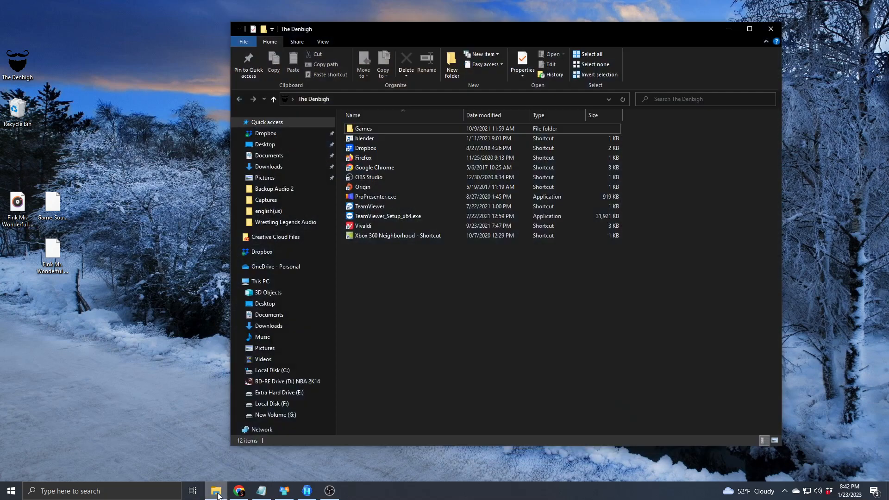
Open the GAMES\Wrestling Legends\sound folder on the Jtag console's Hdd1 volume through Xbox 360 Neighborhood, and minimize the window.
{"action": "double_click", "coordinate": [391, 237]}
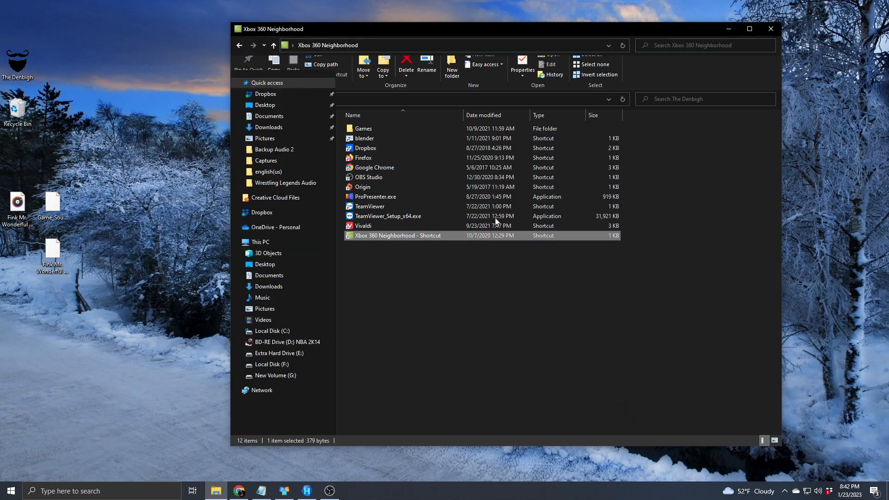
{"action": "double_click", "coordinate": [474, 83]}
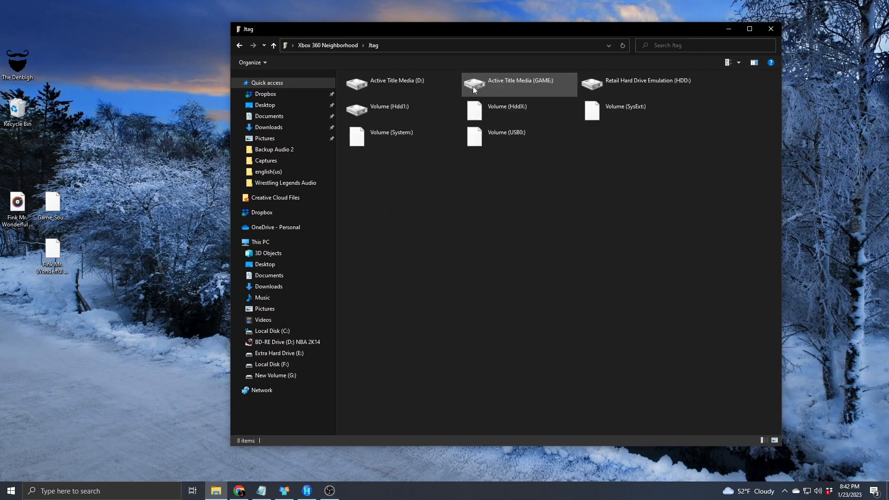
{"action": "double_click", "coordinate": [387, 105]}
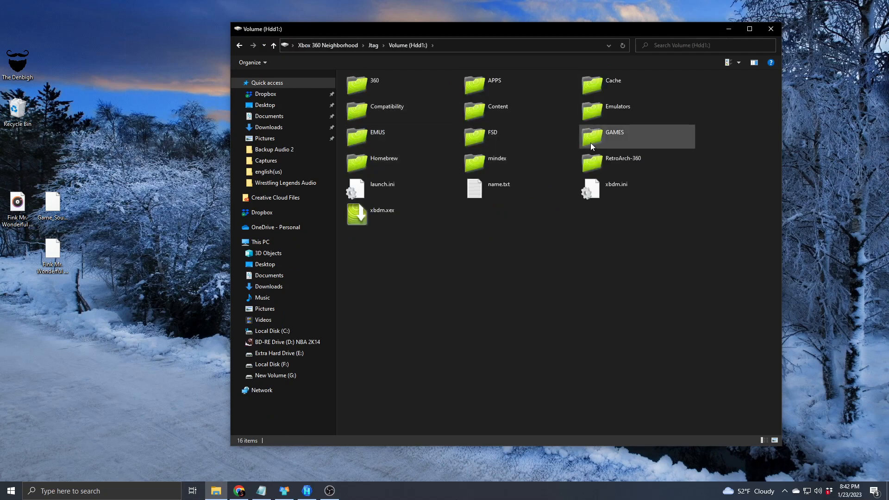
{"action": "double_click", "coordinate": [600, 132]}
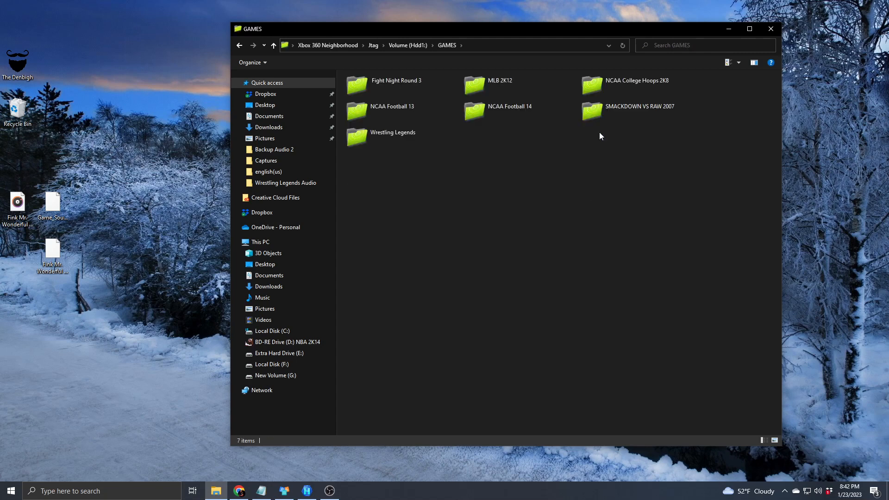
{"action": "double_click", "coordinate": [396, 135]}
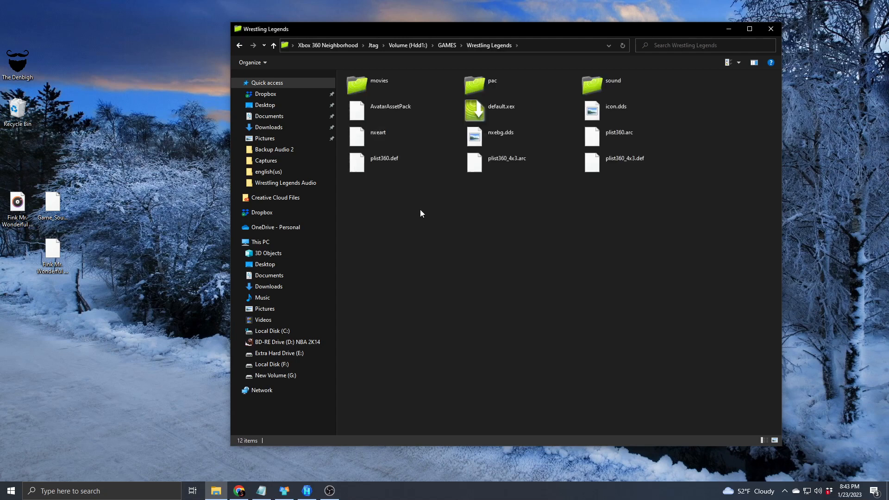
{"action": "double_click", "coordinate": [602, 79]}
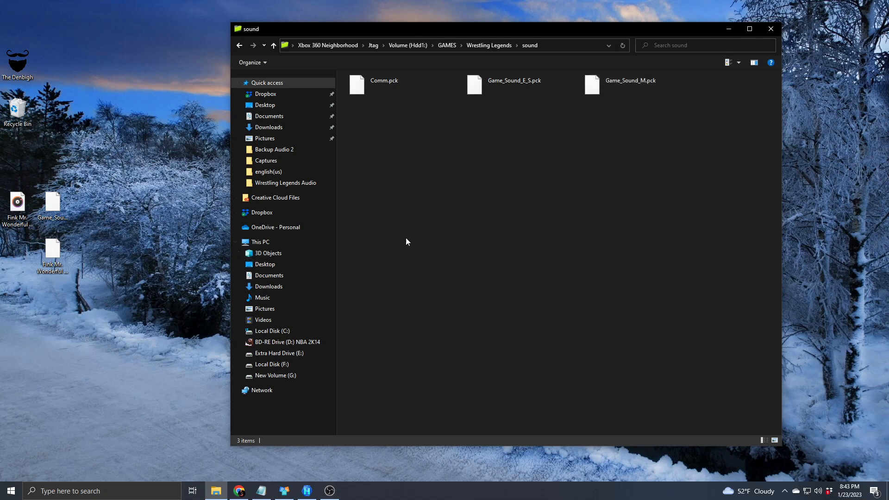
{"action": "left_click", "coordinate": [729, 29]}
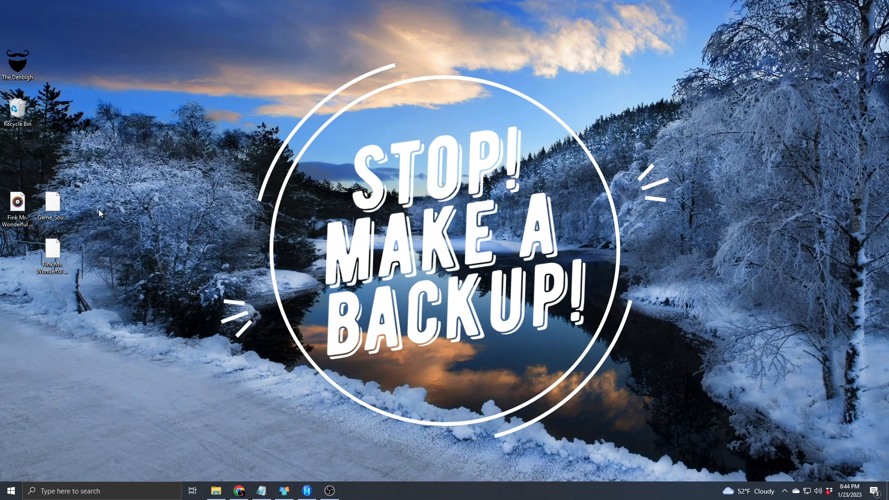
Switch to Hex Workshop and open Game_Sound_M.pck and the Paul Orndorff WEM file from the desktop.
{"action": "left_click", "coordinate": [52, 202]}
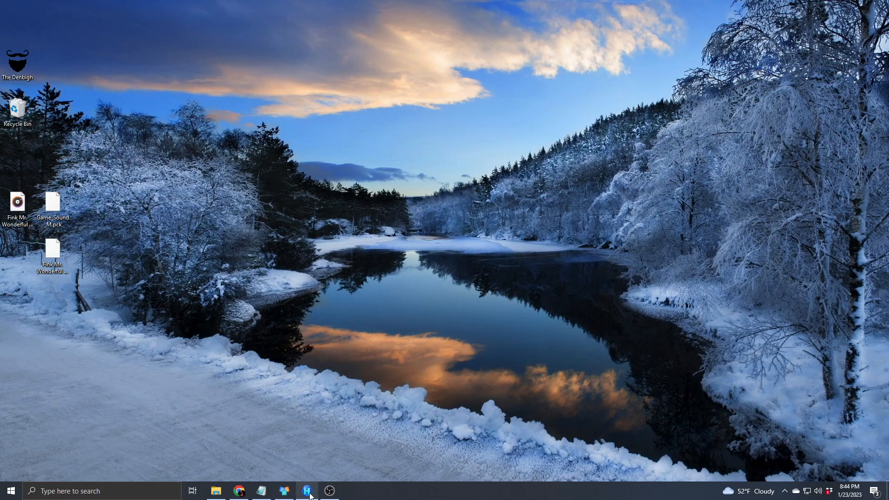
{"action": "left_click", "coordinate": [308, 493]}
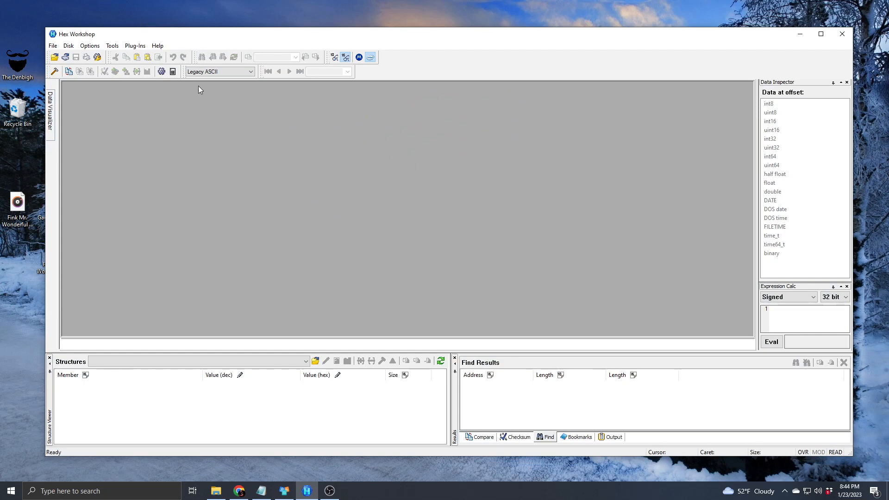
{"action": "left_click_drag", "start_coordinate": [182, 34], "coordinate": [235, 34]}
{"action": "left_click_drag", "start_coordinate": [58, 205], "coordinate": [149, 229]}
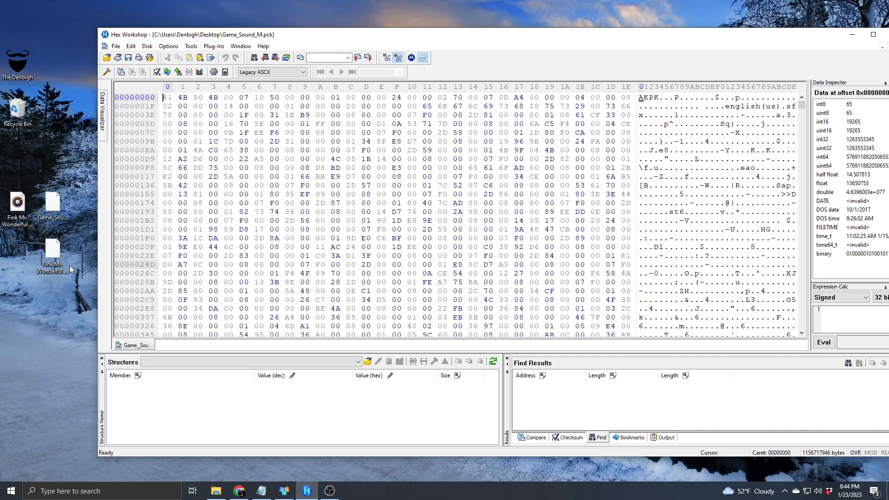
{"action": "left_click_drag", "start_coordinate": [52, 256], "coordinate": [491, 237]}
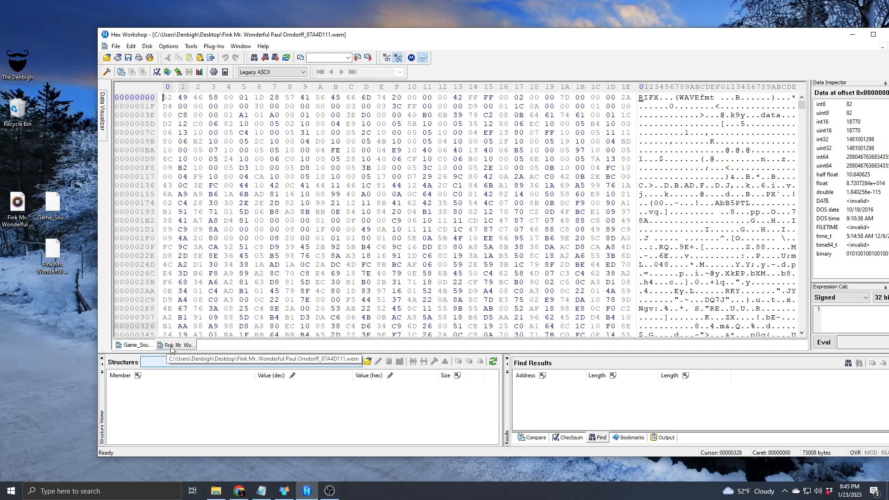
Place the cursor after the last byte of Game_Sound_M.pck and check its end offset against the file size noted in Notepad.
{"action": "left_click", "coordinate": [136, 348]}
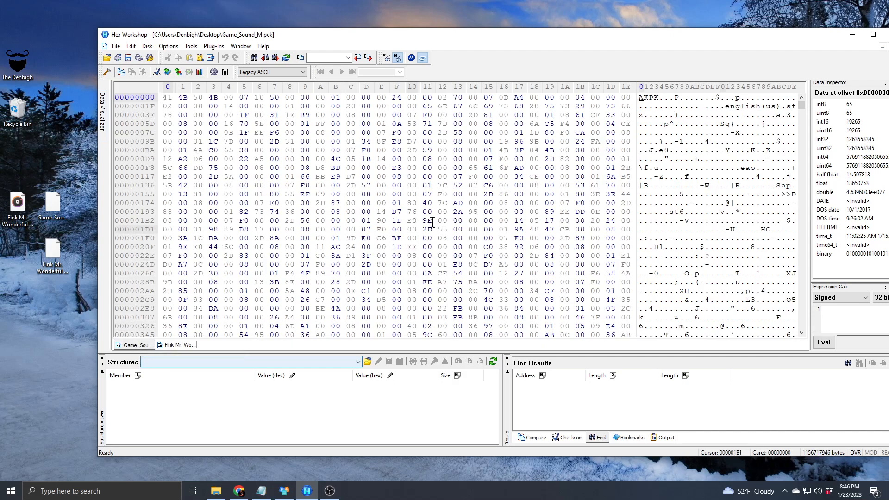
{"action": "left_click_drag", "start_coordinate": [804, 108], "coordinate": [802, 326]}
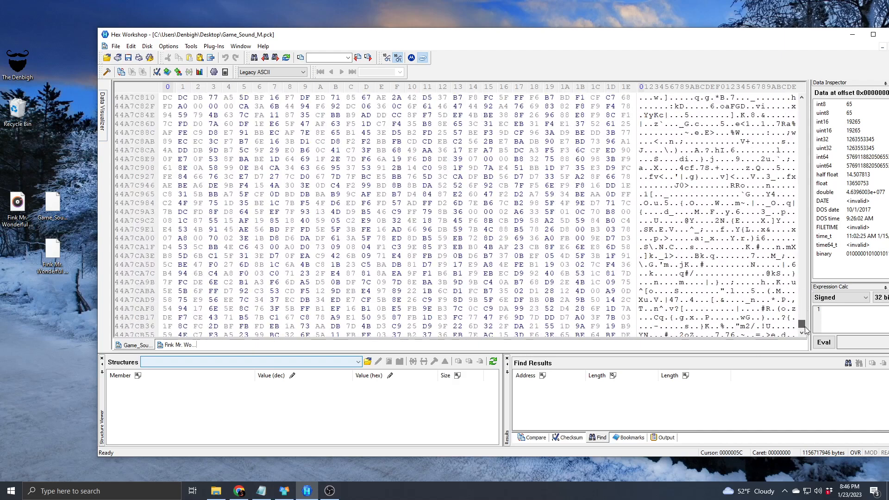
{"action": "left_click_drag", "start_coordinate": [531, 40], "coordinate": [463, 32]}
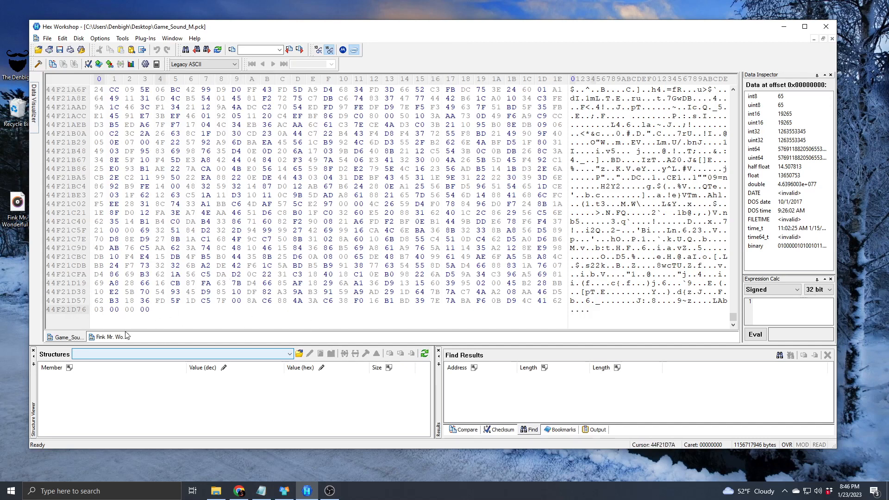
{"action": "left_click", "coordinate": [153, 310]}
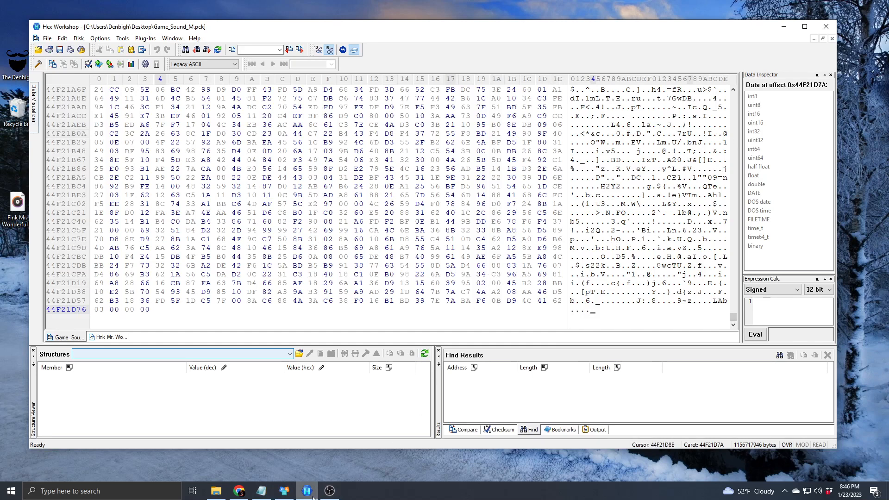
{"action": "left_click", "coordinate": [261, 493]}
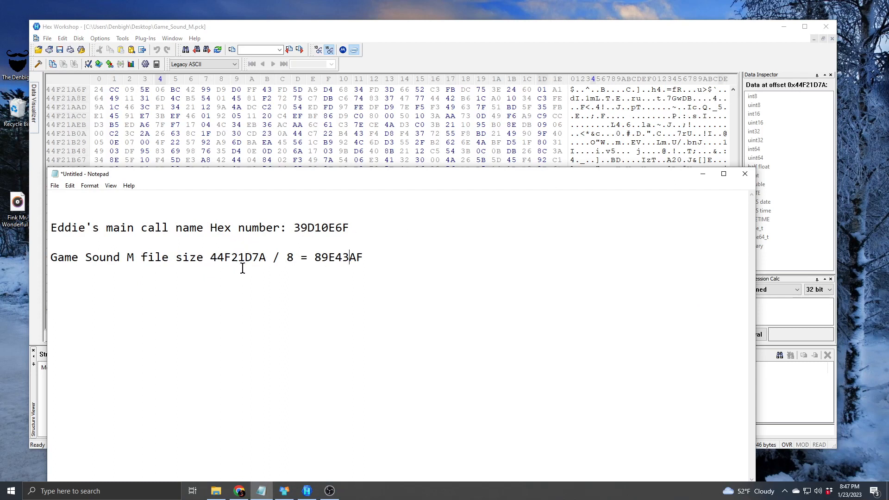
{"action": "left_click", "coordinate": [704, 168]}
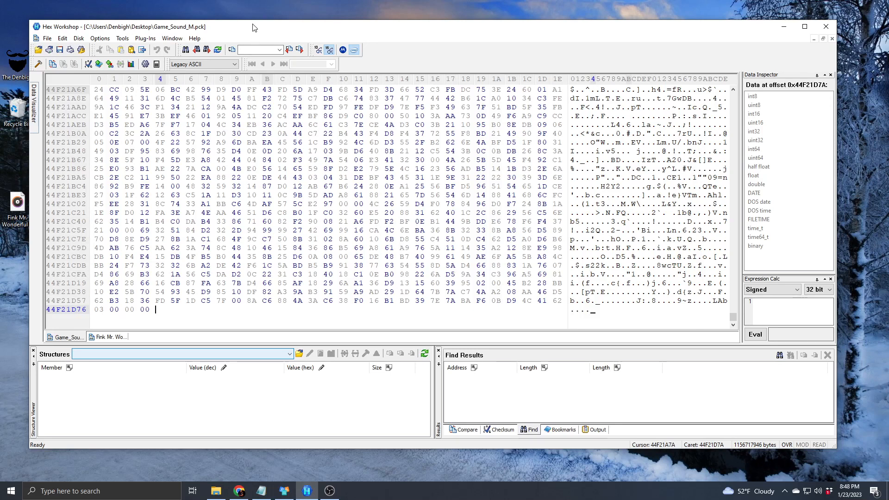
{"action": "left_click", "coordinate": [124, 39]}
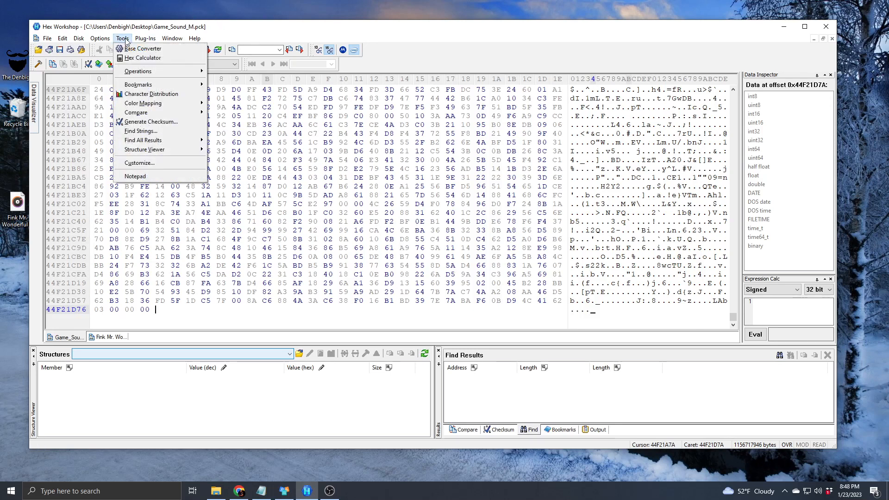
{"action": "left_click", "coordinate": [139, 58]}
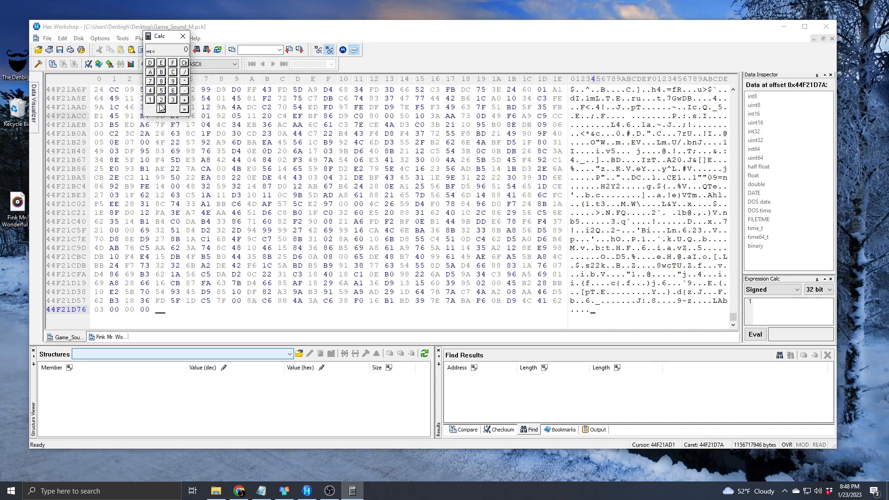
{"action": "left_click", "coordinate": [183, 37]}
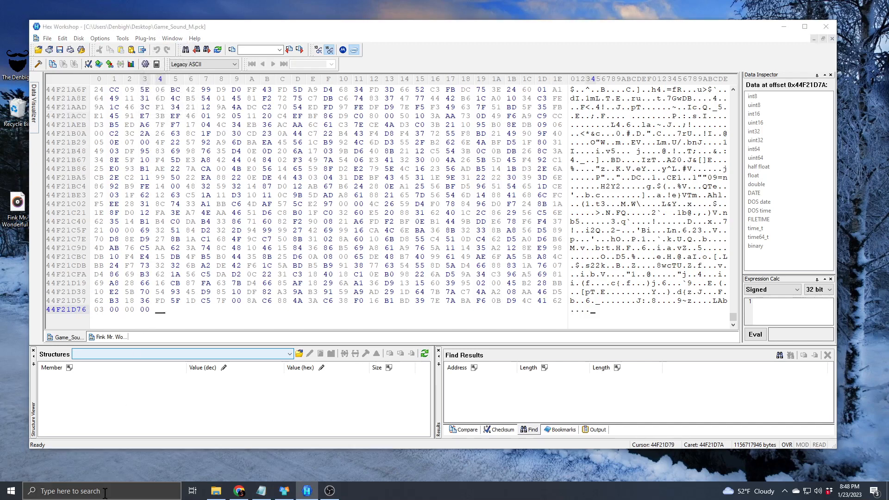
Open the Windows Calculator in Programmer mode and set its number base to HEX.
{"action": "left_click", "coordinate": [107, 491]}
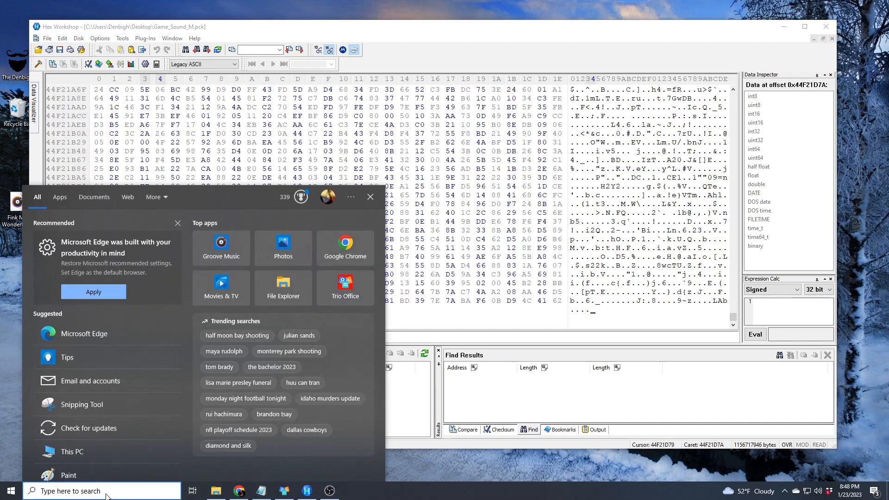
{"action": "type", "text": "wind"}
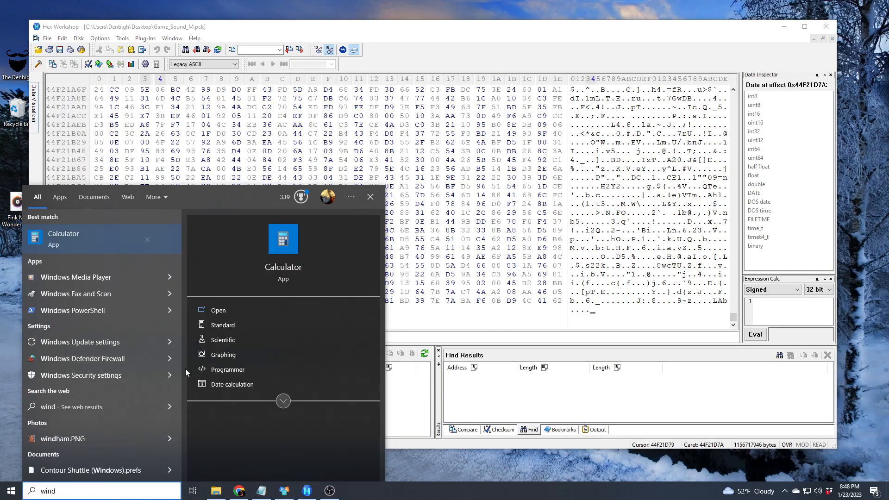
{"action": "left_click", "coordinate": [284, 274]}
{"action": "left_click_drag", "start_coordinate": [509, 57], "coordinate": [318, 51]}
{"action": "left_click", "coordinate": [103, 166]}
{"action": "left_click", "coordinate": [105, 185]}
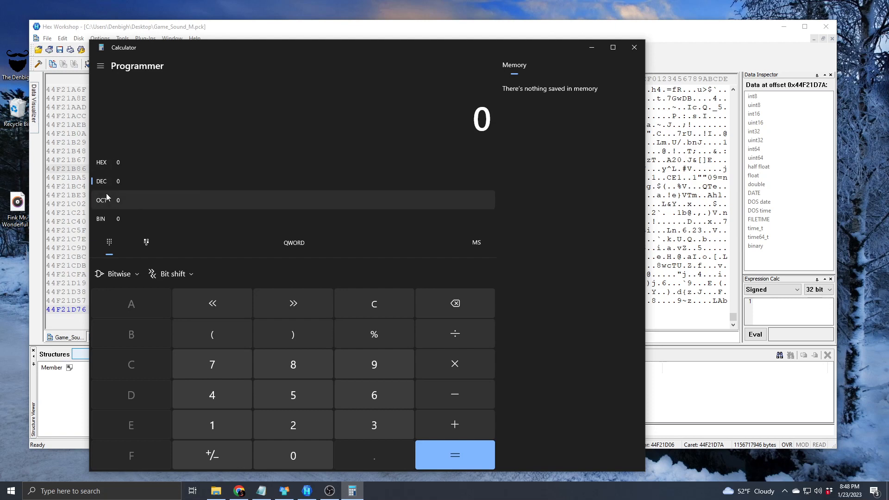
{"action": "left_click", "coordinate": [103, 216]}
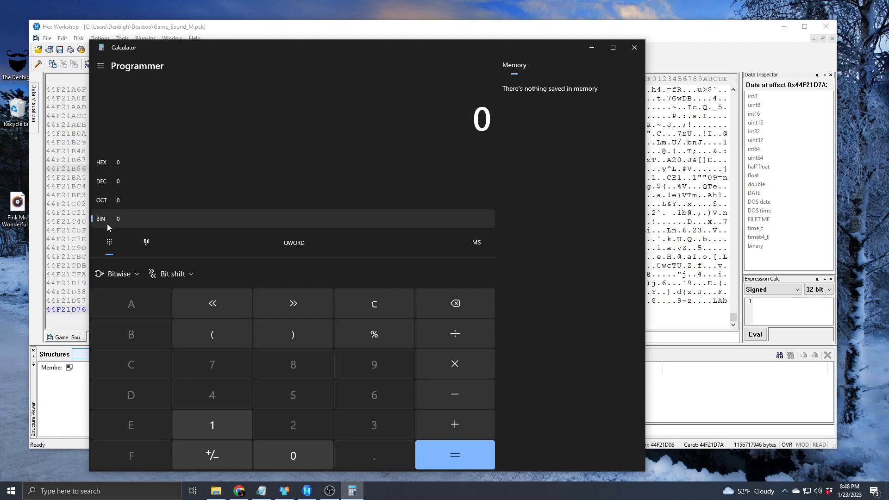
{"action": "left_click", "coordinate": [102, 182]}
{"action": "left_click", "coordinate": [107, 171]}
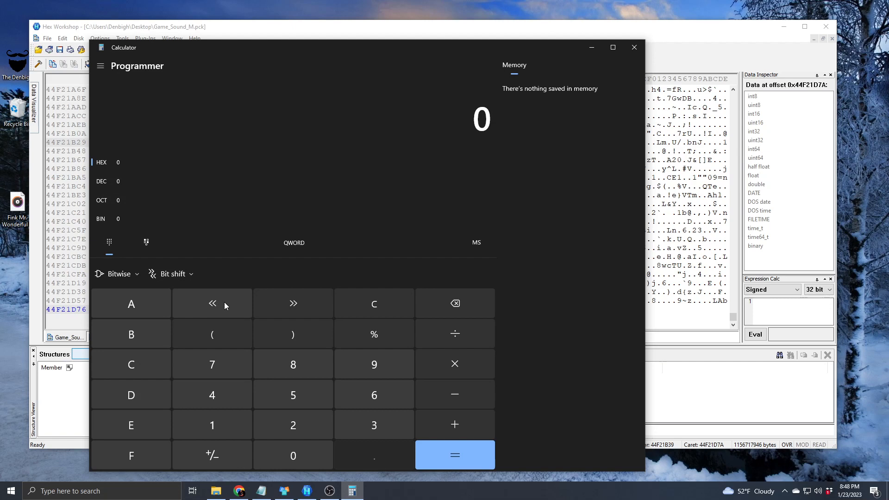
Divide the hexadecimal file size 44F21D7A by 8.
{"action": "type", "text": "44f"}
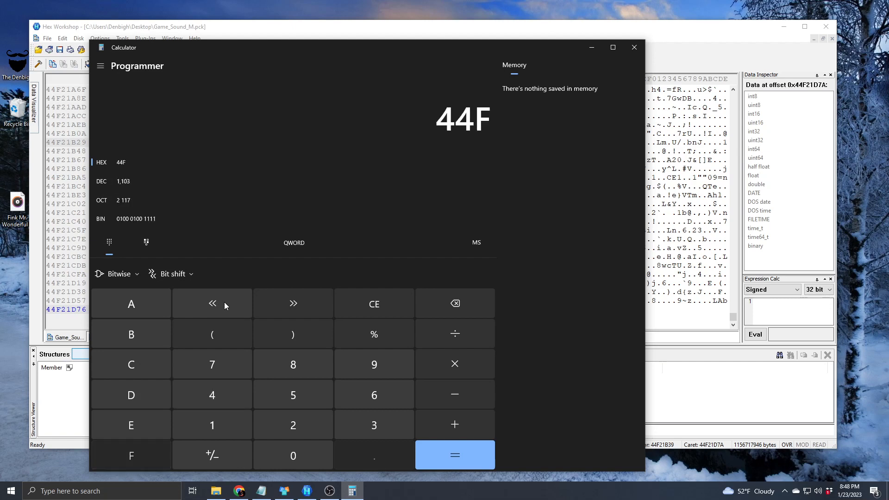
{"action": "type", "text": "21d7a"}
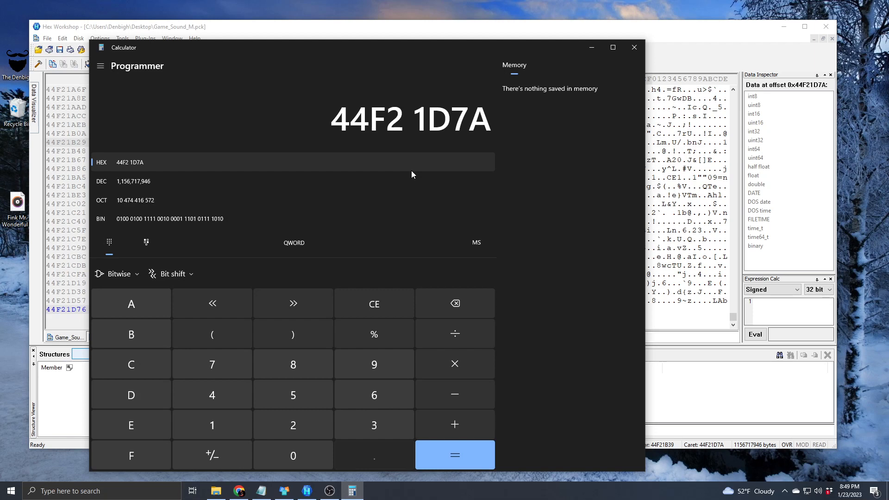
{"action": "left_click", "coordinate": [454, 337]}
{"action": "left_click", "coordinate": [293, 366]}
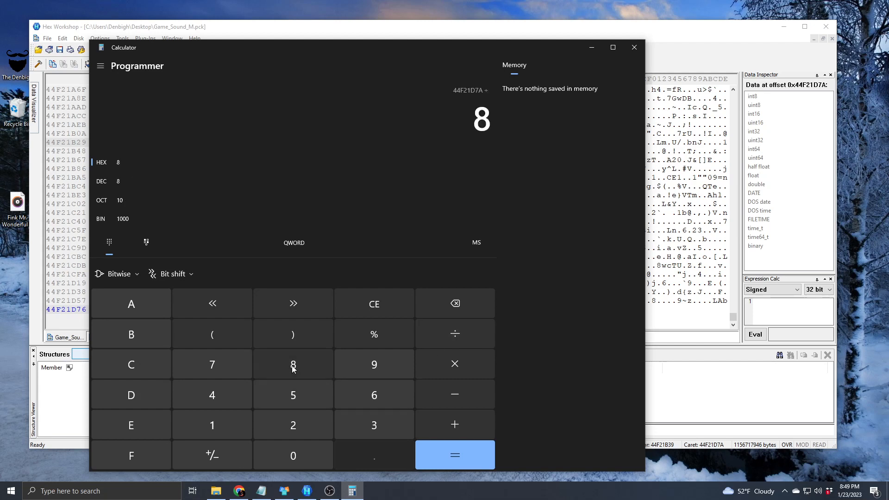
{"action": "left_click", "coordinate": [446, 452]}
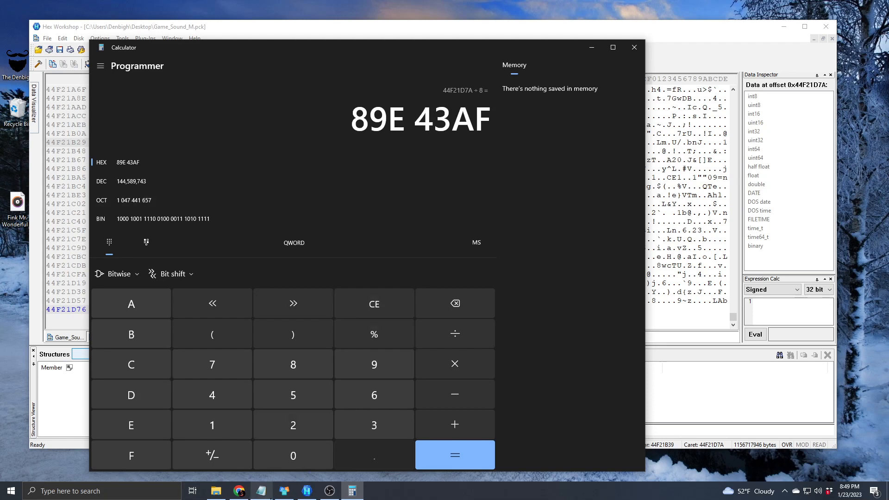
Switch to the Notepad notes and add the rounded-up value 89E4400 after the division result 89E43AF.
{"action": "left_click", "coordinate": [268, 494]}
{"action": "left_click", "coordinate": [350, 257]}
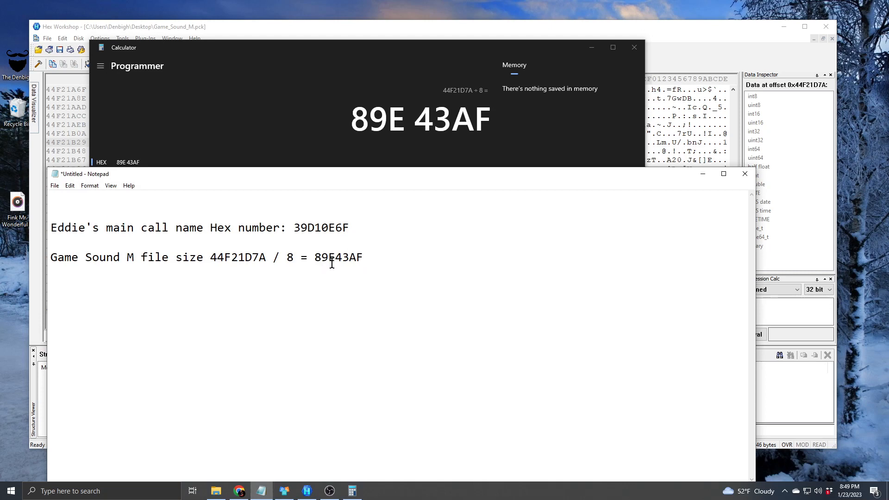
{"action": "left_click", "coordinate": [364, 257]}
{"action": "type", "text": "89e4400"}
{"action": "left_click", "coordinate": [405, 255]}
{"action": "key", "text": "BackSpace"}
{"action": "type", "text": "E"}
Add the example value 89E45AB and its rounded-up value 89E4600 to the end of the file size line.
{"action": "left_click", "coordinate": [467, 261]}
{"action": "type", "text": "89E"}
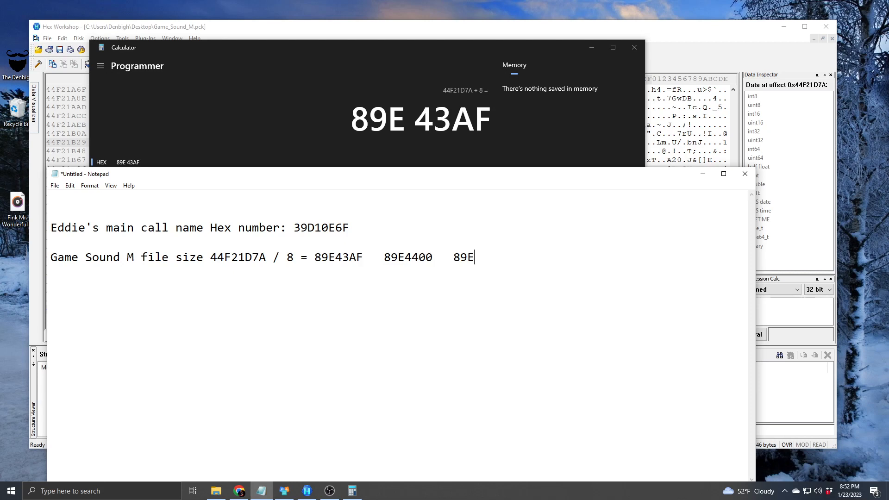
{"action": "type", "text": "4"}
{"action": "type", "text": "5A"}
{"action": "type", "text": "B"}
{"action": "type", "text": "89"}
{"action": "type", "text": "E45"}
{"action": "key", "text": "BackSpace"}
{"action": "type", "text": "4600"}
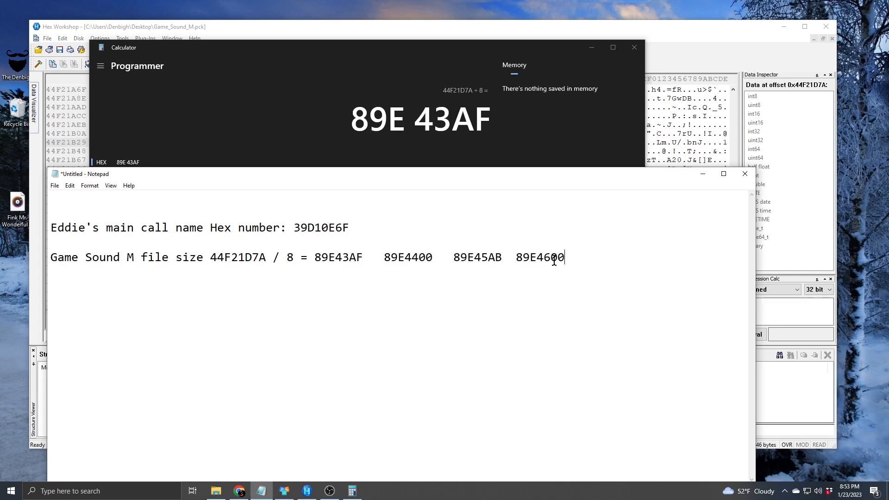
Delete the example values 89E45AB and 89E4600 from the end of the file size line.
{"action": "left_click_drag", "start_coordinate": [569, 257], "coordinate": [438, 253]}
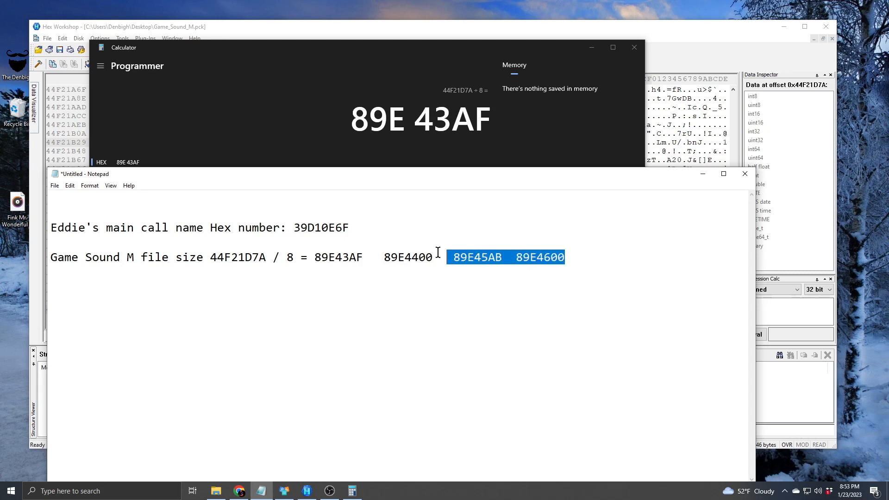
{"action": "key", "text": "BackSpace"}
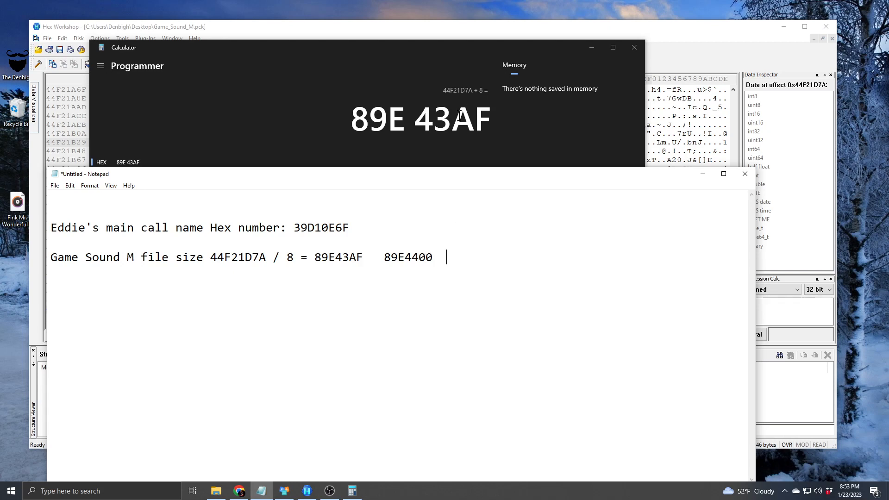
Switch to Calculator and multiply the rounded-up hexadecimal value 89E4400 by 8.
{"action": "left_click", "coordinate": [405, 67]}
{"action": "left_click", "coordinate": [378, 303]}
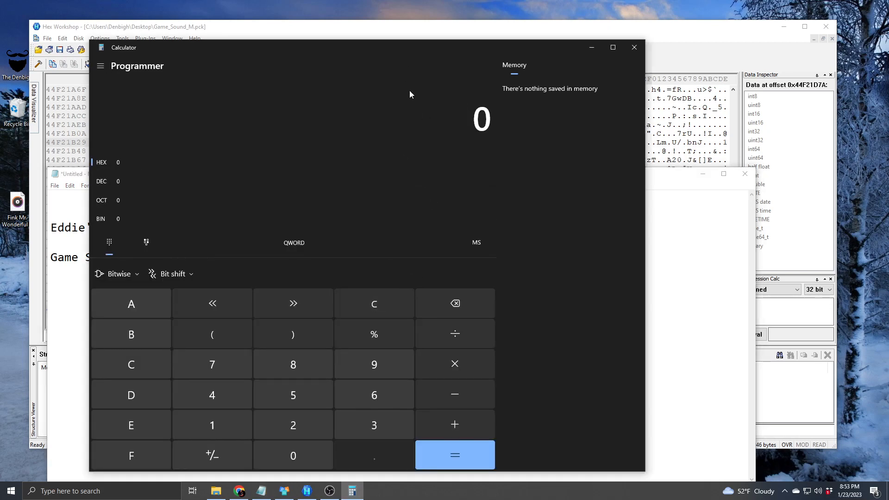
{"action": "type", "text": "89"}
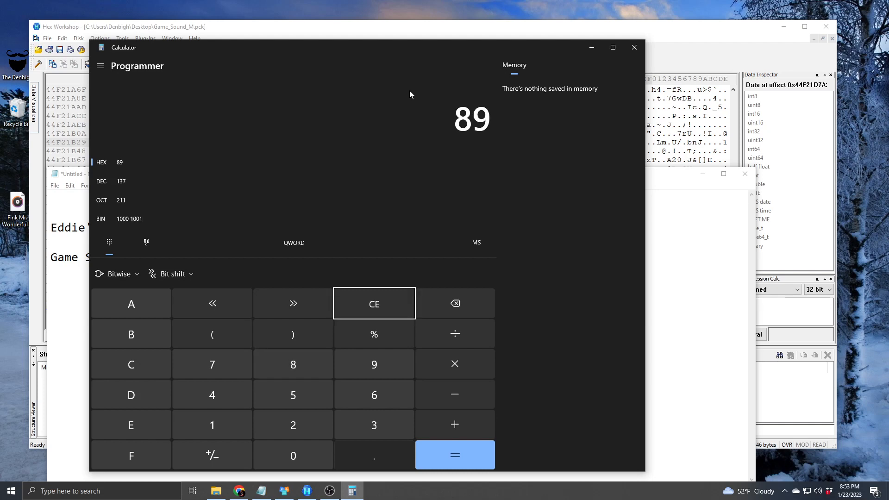
{"action": "type", "text": "E "}
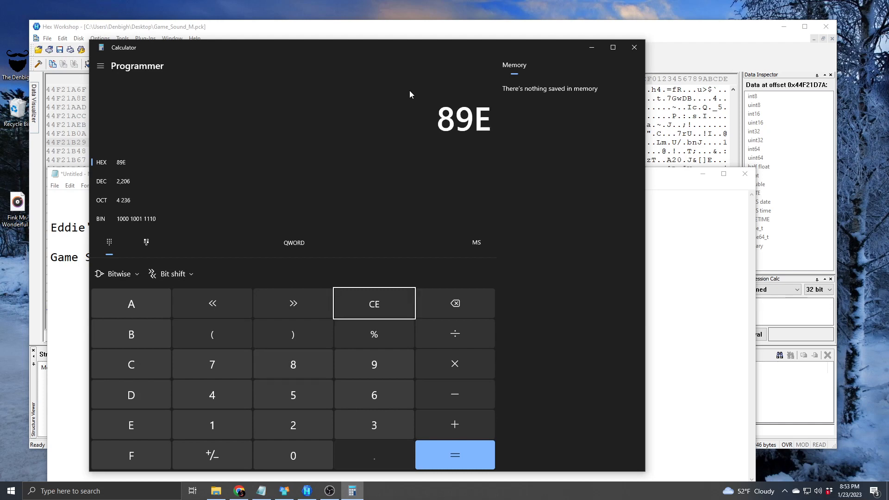
{"action": "type", "text": "4400"}
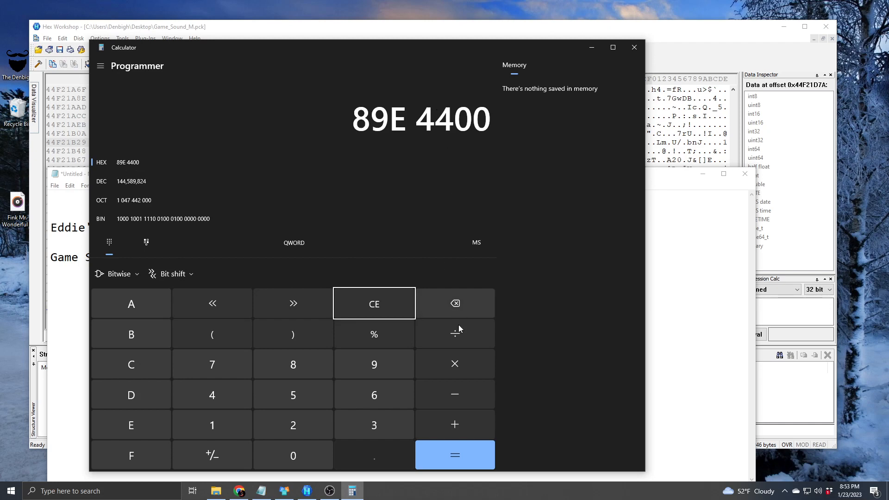
{"action": "left_click", "coordinate": [462, 365]}
{"action": "left_click", "coordinate": [319, 365]}
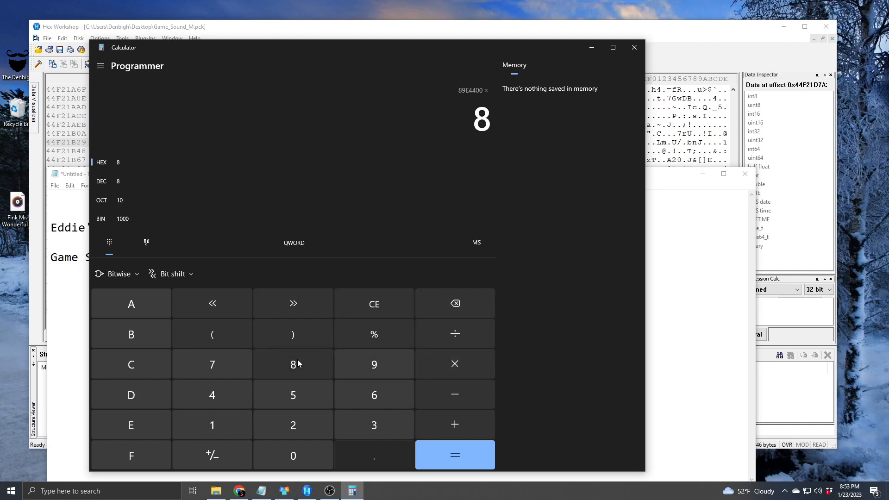
{"action": "left_click", "coordinate": [454, 455]}
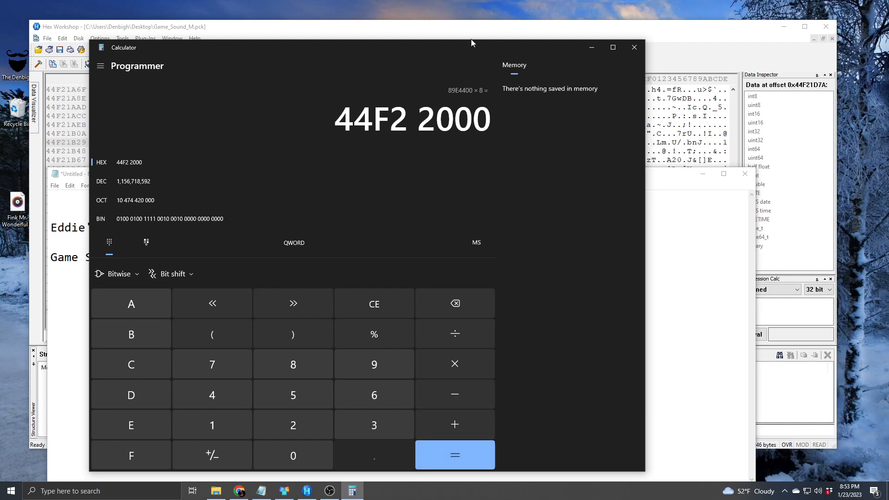
Switch to the Notepad notes and add the line "new size 44f22000" below the file size line.
{"action": "left_click_drag", "start_coordinate": [405, 50], "coordinate": [545, 39]}
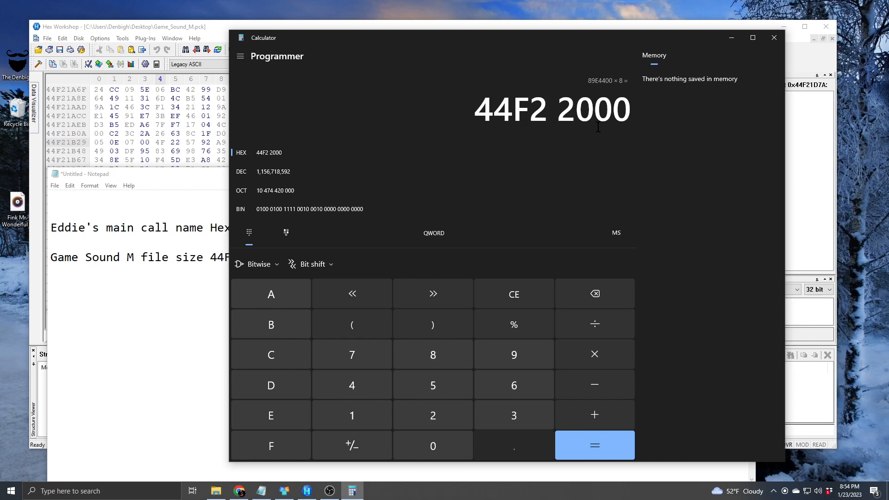
{"action": "left_click", "coordinate": [218, 309]}
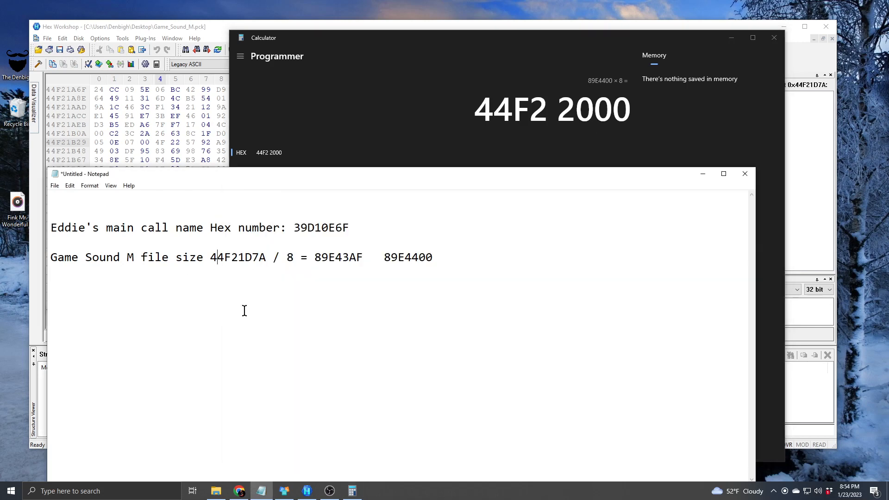
{"action": "key", "text": "Return"}
{"action": "type", "text": "new size 44f"}
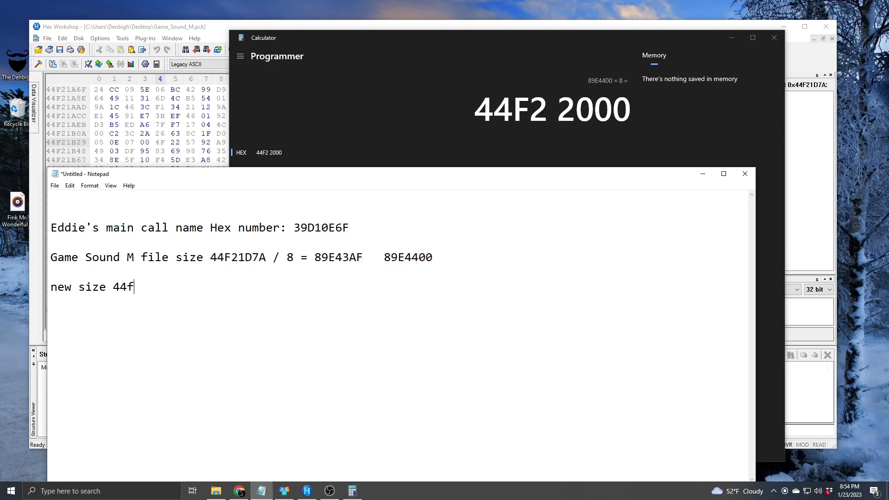
{"action": "type", "text": "22000"}
Switch to Hex Workshop and copy the last three 00 bytes of Game_Sound_M.pck.
{"action": "left_click", "coordinate": [702, 175]}
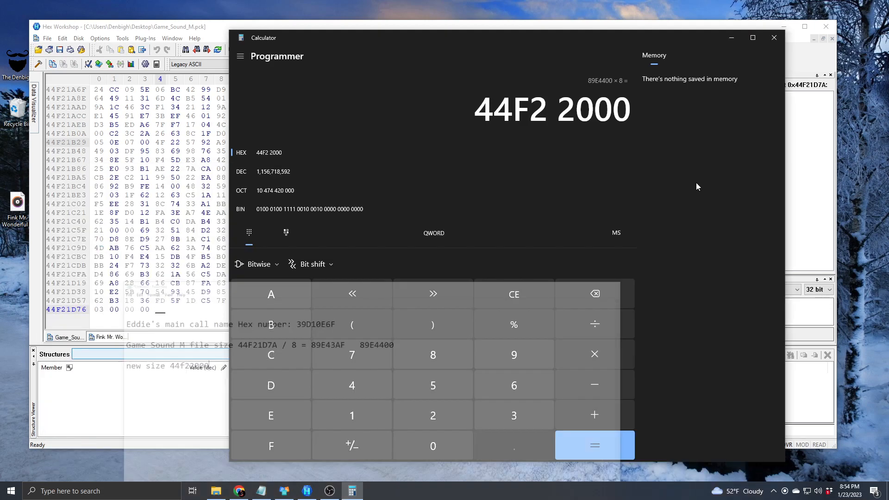
{"action": "left_click_drag", "start_coordinate": [467, 41], "coordinate": [486, 35]}
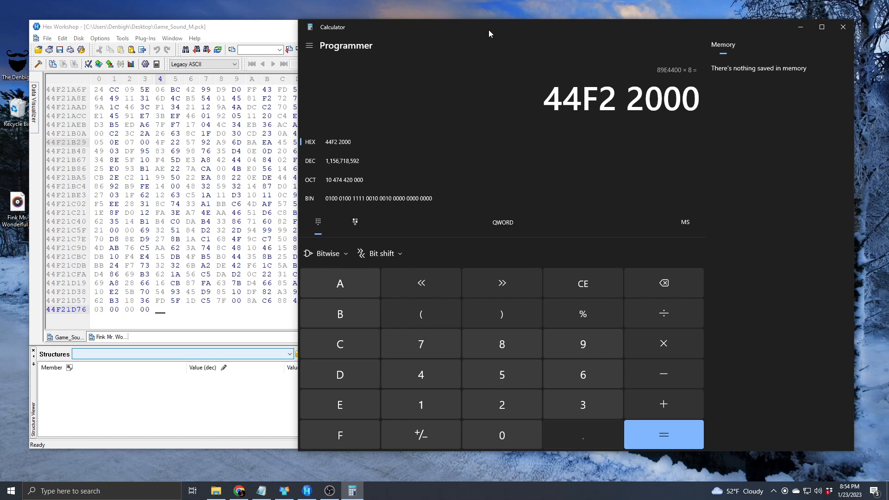
{"action": "left_click", "coordinate": [272, 27]}
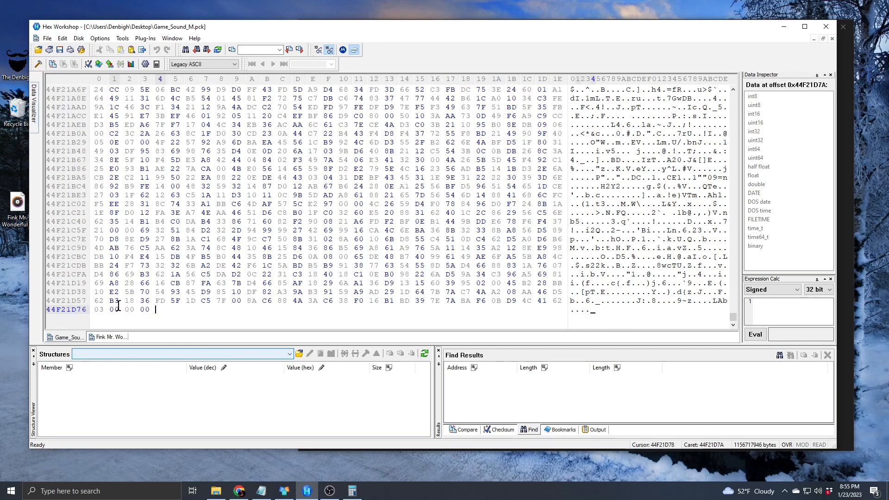
{"action": "left_click_drag", "start_coordinate": [110, 309], "coordinate": [148, 312]}
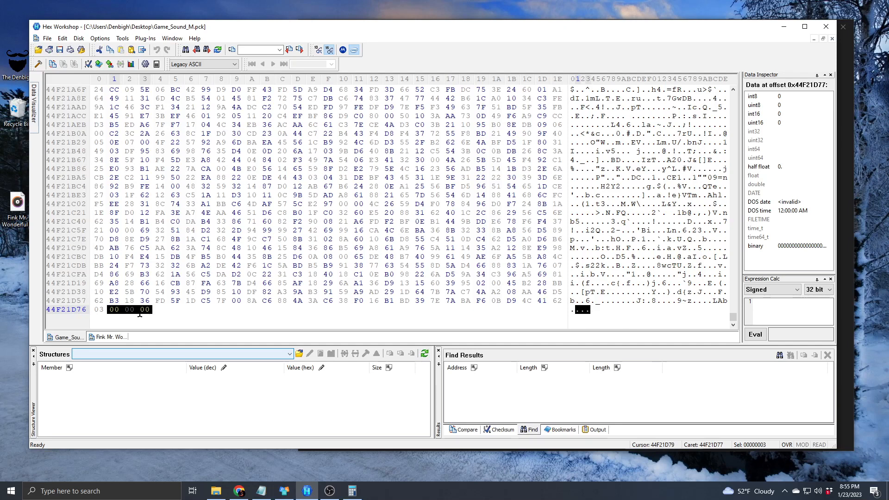
{"action": "right_click", "coordinate": [139, 314]}
{"action": "left_click", "coordinate": [157, 323]}
Paste the copied 00 bytes repeatedly at the end of Game_Sound_M.pck until the padding extends past offset 44F22000.
{"action": "left_click", "coordinate": [162, 310]}
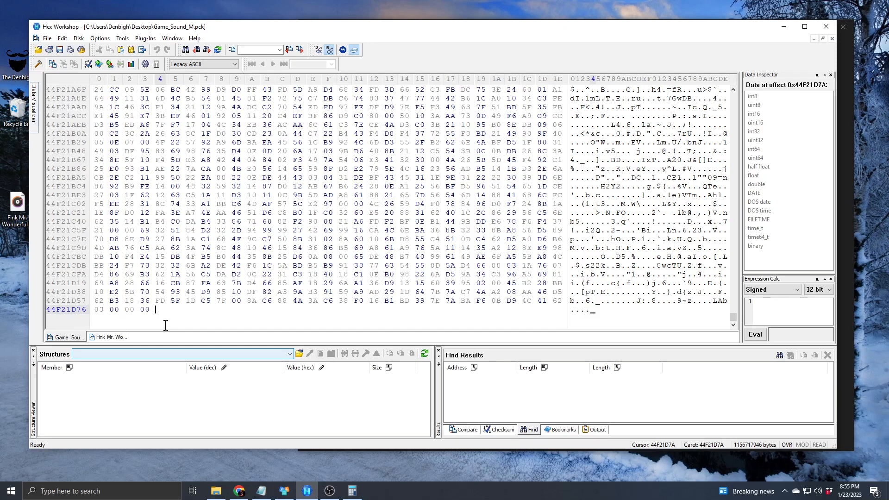
{"action": "right_click", "coordinate": [184, 311]}
{"action": "left_click", "coordinate": [205, 318]}
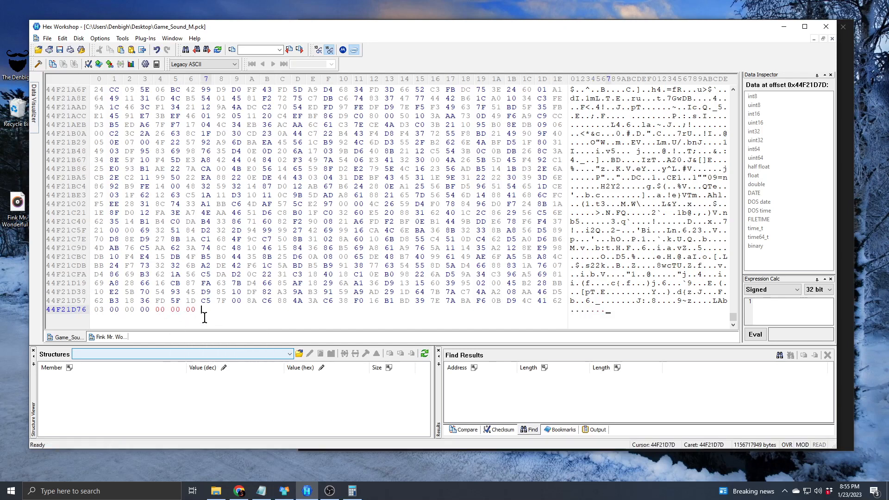
{"action": "key", "text": "ctrl+v"}
{"action": "key", "text": "ctrl+v"}
{"action": "key", "text": "ctrl+v"}
{"action": "key", "text": "ctrl+v"}
{"action": "key", "text": "ctrl+v"}
{"action": "key", "text": "ctrl+v"}
{"action": "key", "text": "ctrl+v"}
{"action": "key", "text": "ctrl+v"}
{"action": "key", "text": "ctrl+v"}
{"action": "key", "text": "ctrl+v"}
{"action": "key", "text": "ctrl+v"}
{"action": "key", "text": "ctrl+v"}
{"action": "key", "text": "ctrl+v"}
{"action": "key", "text": "ctrl+v"}
{"action": "key", "text": "ctrl+v"}
{"action": "key", "text": "ctrl+v"}
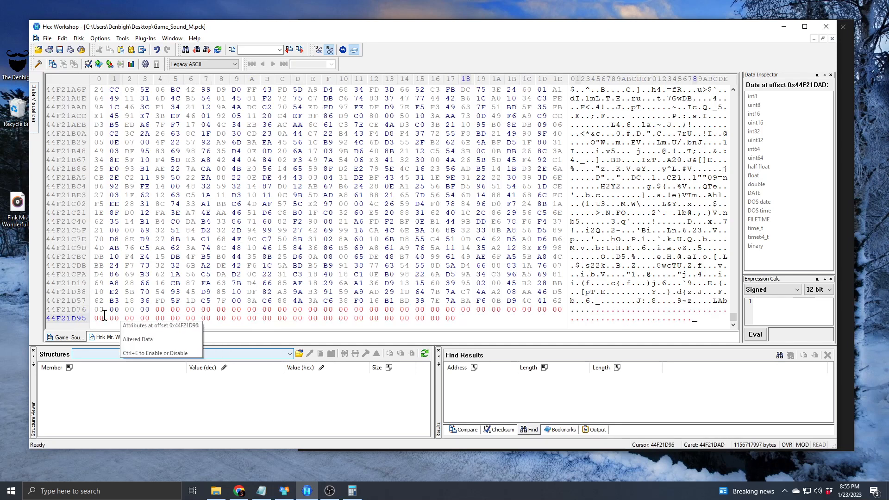
{"action": "key", "text": "ctrl+v"}
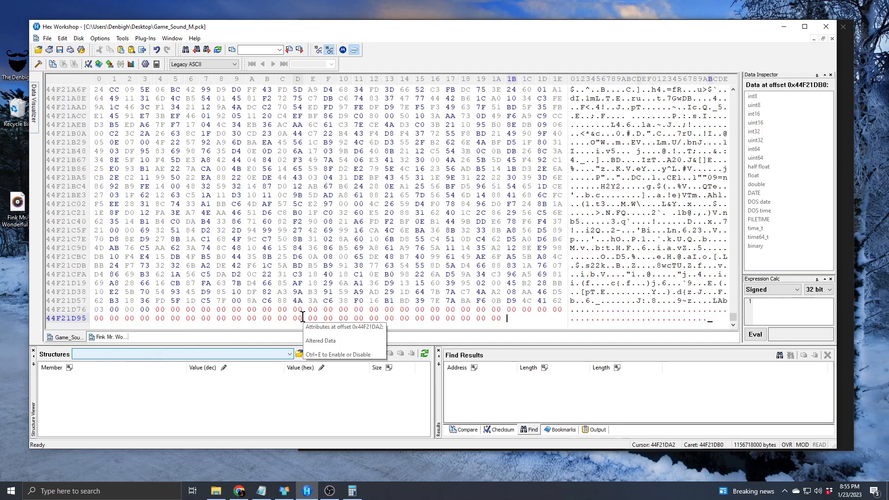
{"action": "key", "text": "ctrl+v"}
{"action": "key", "text": "ctrl+v"}
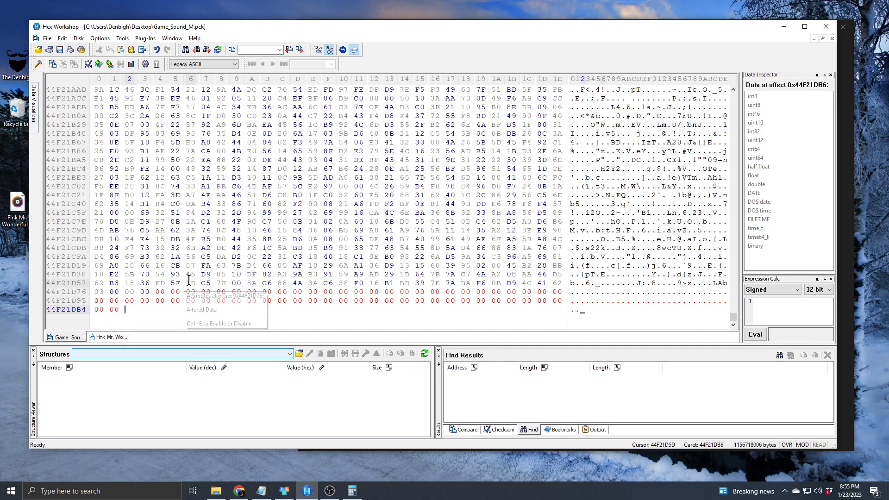
{"action": "key", "text": "ctrl+v"}
{"action": "key", "text": "ctrl+v"}
{"action": "key", "text": "ctrl+v"}
{"action": "key", "text": "ctrl+v"}
{"action": "key", "text": "ctrl+v"}
{"action": "key", "text": "ctrl+v"}
{"action": "key", "text": "ctrl+v"}
{"action": "key", "text": "ctrl+v"}
{"action": "key", "text": "ctrl+v"}
{"action": "key", "text": "ctrl+v"}
{"action": "key", "text": "ctrl+v"}
{"action": "key", "text": "ctrl+v"}
{"action": "key", "text": "ctrl+v"}
{"action": "key", "text": "ctrl+v"}
{"action": "key", "text": "ctrl+v"}
{"action": "key", "text": "ctrl+v"}
{"action": "key", "text": "ctrl+v"}
{"action": "key", "text": "ctrl+v"}
{"action": "key", "text": "ctrl+v"}
{"action": "key", "text": "ctrl+v"}
{"action": "key", "text": "ctrl+v"}
{"action": "key", "text": "ctrl+v"}
{"action": "key", "text": "ctrl+v"}
{"action": "key", "text": "ctrl+v"}
{"action": "key", "text": "ctrl+v"}
{"action": "key", "text": "ctrl+v"}
{"action": "key", "text": "ctrl+v"}
{"action": "key", "text": "ctrl+v"}
{"action": "key", "text": "ctrl+v"}
{"action": "key", "text": "ctrl+v"}
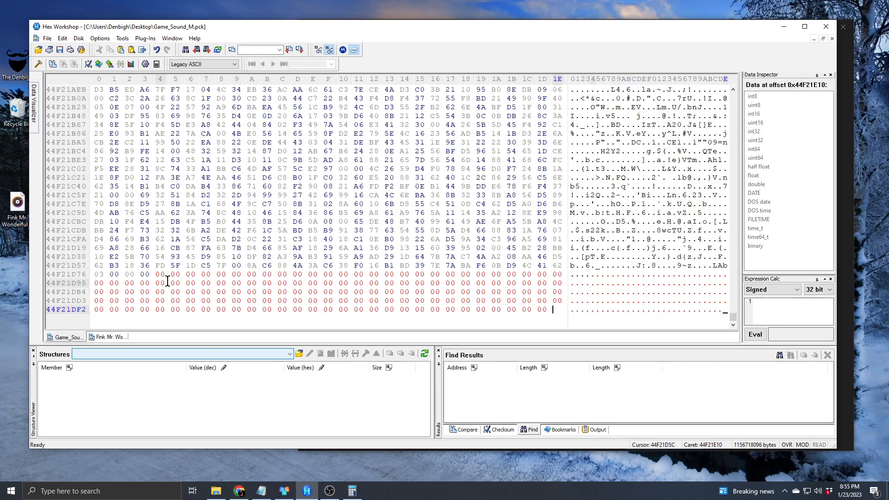
{"action": "key", "text": "ctrl+v"}
{"action": "key", "text": "ctrl+v"}
{"action": "key", "text": "ctrl+v"}
{"action": "key", "text": "ctrl+v"}
{"action": "key", "text": "ctrl+v"}
{"action": "key", "text": "ctrl+v"}
{"action": "key", "text": "ctrl+v"}
{"action": "key", "text": "ctrl+v"}
{"action": "key", "text": "ctrl+v"}
{"action": "key", "text": "ctrl+v"}
{"action": "key", "text": "ctrl+v"}
{"action": "key", "text": "ctrl+v"}
{"action": "key", "text": "ctrl+v"}
{"action": "key", "text": "ctrl+v"}
{"action": "key", "text": "ctrl+v"}
{"action": "key", "text": "ctrl+v"}
{"action": "key", "text": "ctrl+v"}
{"action": "key", "text": "ctrl+v"}
{"action": "key", "text": "ctrl+v"}
{"action": "key", "text": "ctrl+v"}
{"action": "key", "text": "ctrl+v"}
{"action": "key", "text": "ctrl+v"}
{"action": "key", "text": "ctrl+v"}
{"action": "key", "text": "ctrl+v"}
{"action": "key", "text": "ctrl+v"}
{"action": "key", "text": "ctrl+v"}
{"action": "key", "text": "ctrl+v"}
{"action": "key", "text": "ctrl+v"}
{"action": "key", "text": "ctrl+v"}
{"action": "key", "text": "ctrl+v"}
{"action": "key", "text": "ctrl+v"}
{"action": "key", "text": "ctrl+v"}
{"action": "key", "text": "ctrl+v"}
{"action": "key", "text": "ctrl+v"}
{"action": "key", "text": "ctrl+v"}
{"action": "key", "text": "ctrl+v"}
{"action": "key", "text": "ctrl+v"}
{"action": "key", "text": "ctrl+v"}
{"action": "key", "text": "ctrl+v"}
{"action": "key", "text": "ctrl+v"}
{"action": "key", "text": "ctrl+v"}
{"action": "key", "text": "ctrl+v"}
{"action": "key", "text": "ctrl+v"}
{"action": "key", "text": "ctrl+v"}
{"action": "key", "text": "ctrl+v"}
{"action": "key", "text": "ctrl+v"}
{"action": "key", "text": "ctrl+v"}
{"action": "key", "text": "ctrl+v"}
{"action": "key", "text": "ctrl+v"}
{"action": "key", "text": "ctrl+v"}
{"action": "key", "text": "ctrl+v"}
{"action": "key", "text": "ctrl+v"}
{"action": "key", "text": "ctrl+v"}
{"action": "key", "text": "ctrl+v"}
{"action": "key", "text": "ctrl+v"}
{"action": "key", "text": "ctrl+v"}
{"action": "key", "text": "ctrl+v"}
{"action": "key", "text": "ctrl+v"}
{"action": "key", "text": "ctrl+v"}
{"action": "key", "text": "ctrl+v"}
{"action": "key", "text": "ctrl+v"}
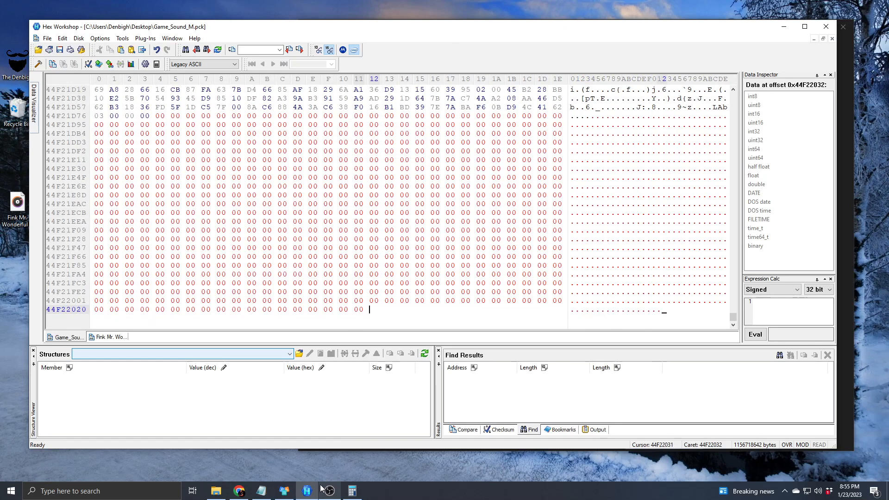
Place the caret at offset 44F22000 within the new zero padding, keeping the calculated size in Calculator accessible for comparison.
{"action": "left_click_drag", "start_coordinate": [466, 26], "coordinate": [487, 139]}
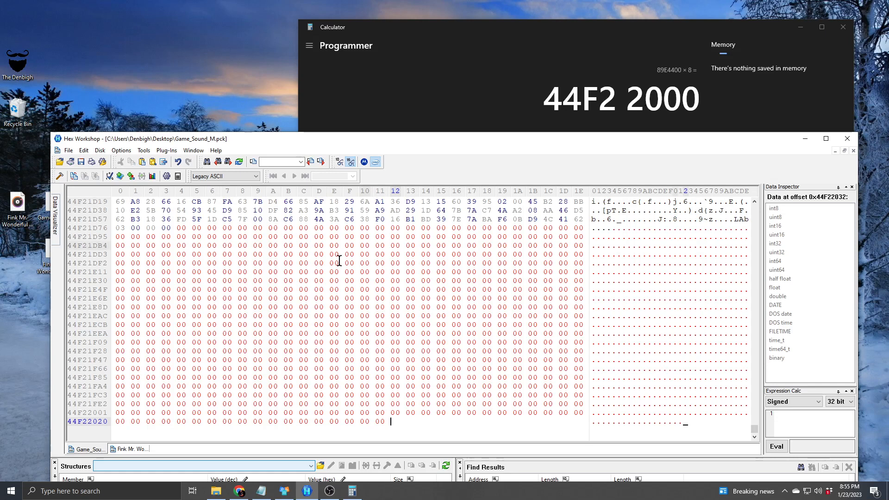
{"action": "mouse_move", "coordinate": [92, 415]}
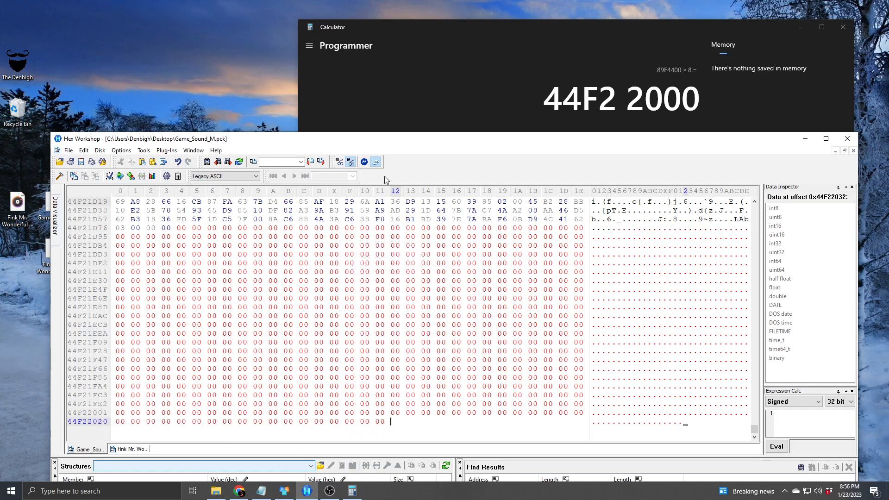
{"action": "left_click_drag", "start_coordinate": [409, 147], "coordinate": [406, 86]}
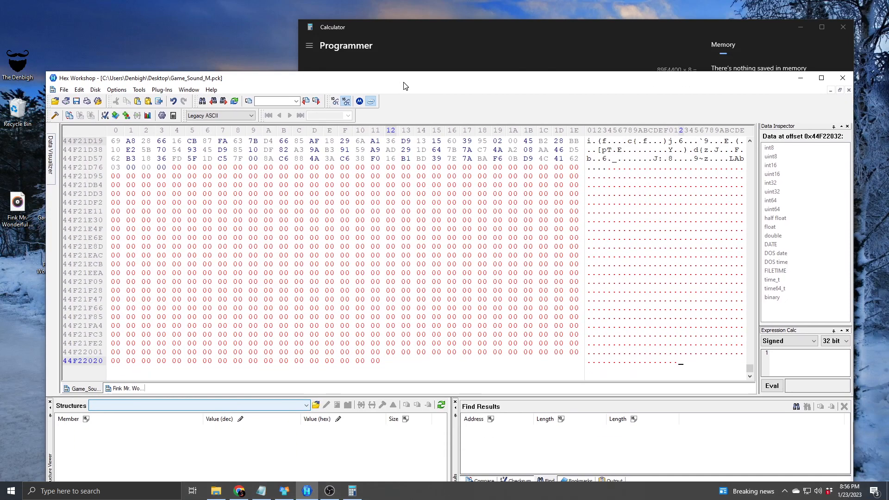
{"action": "left_click", "coordinate": [385, 337]}
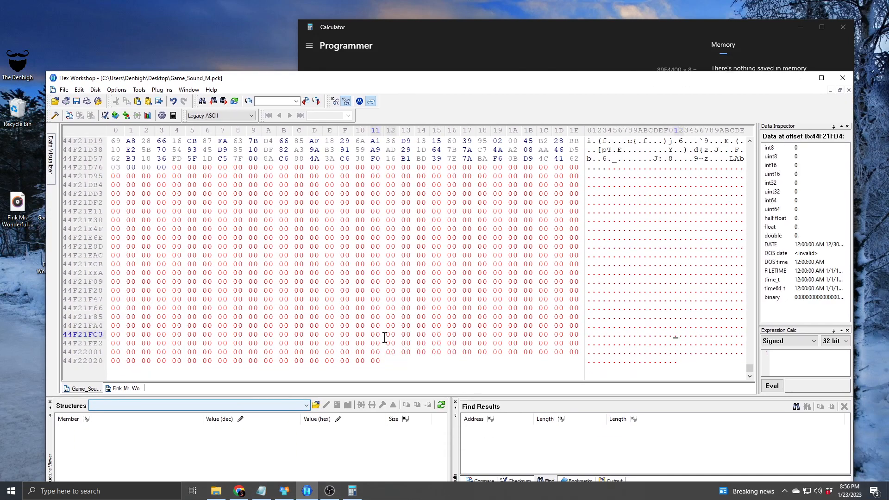
{"action": "left_click", "coordinate": [385, 343]}
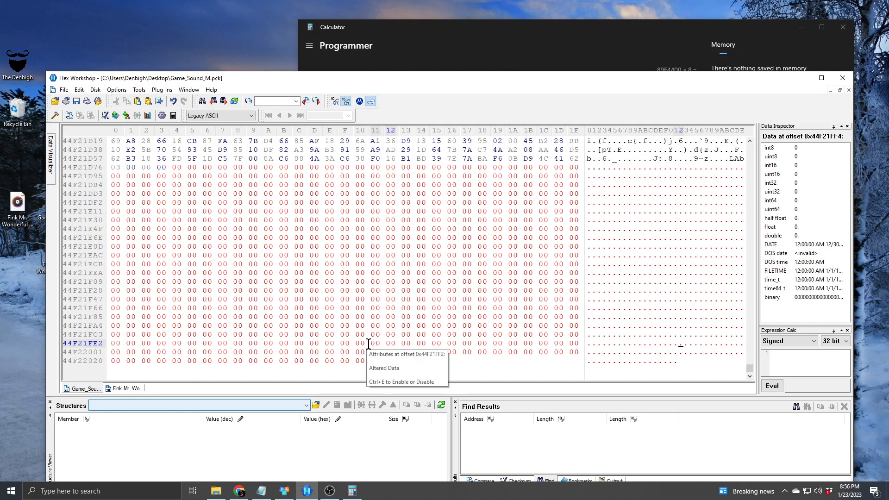
{"action": "key", "text": "Down"}
{"action": "key", "text": "Left"}
{"action": "key", "text": "Left"}
{"action": "key", "text": "Left"}
{"action": "key", "text": "Left"}
{"action": "key", "text": "Left"}
{"action": "key", "text": "Left"}
{"action": "key", "text": "Left"}
{"action": "key", "text": "Left"}
{"action": "key", "text": "Left"}
{"action": "key", "text": "Left"}
{"action": "key", "text": "Left"}
{"action": "key", "text": "Left"}
{"action": "key", "text": "Left"}
{"action": "key", "text": "Left"}
{"action": "key", "text": "Left"}
{"action": "key", "text": "Left"}
{"action": "key", "text": "Left"}
{"action": "key", "text": "Left"}
{"action": "key", "text": "Left"}
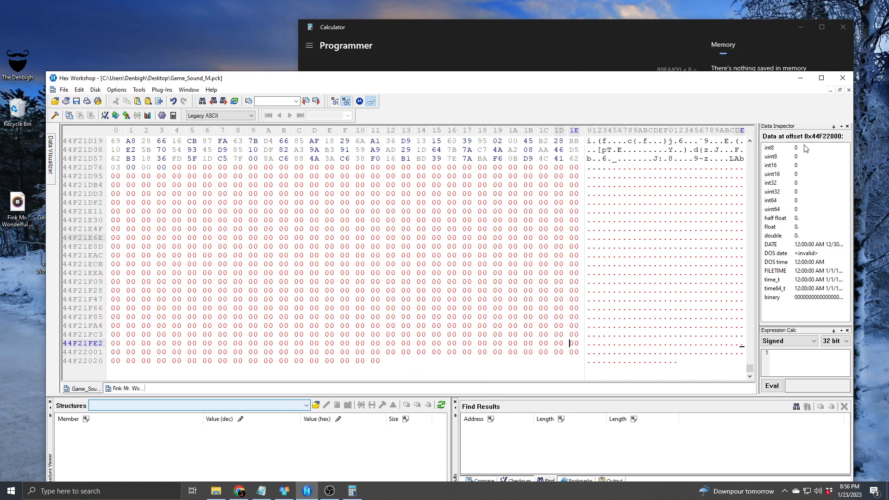
{"action": "left_click_drag", "start_coordinate": [688, 89], "coordinate": [671, 103]}
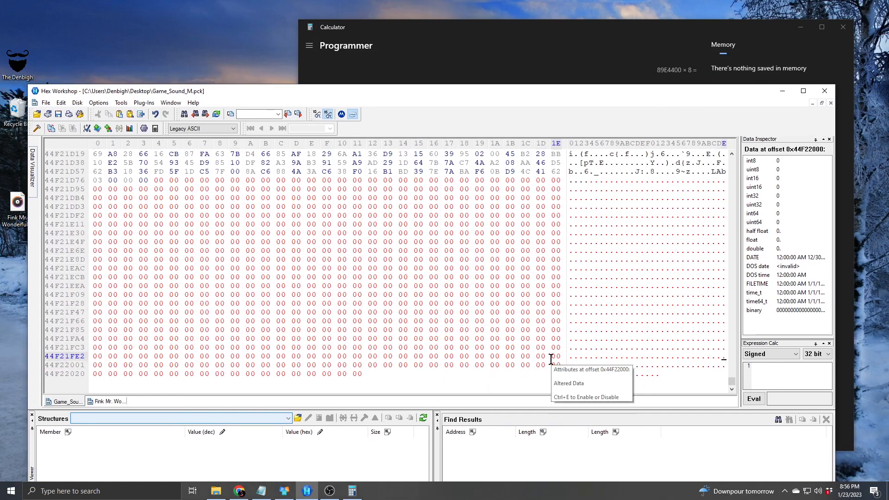
Cut the surplus 00 bytes from offset 44F22000 through the end of Game_Sound_M.pck.
{"action": "left_click_drag", "start_coordinate": [741, 90], "coordinate": [671, 120]}
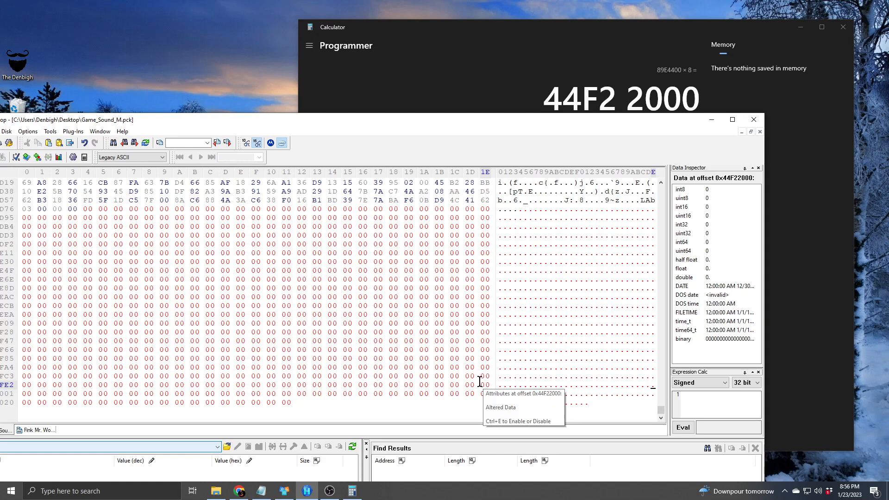
{"action": "key", "text": "shift+Down"}
{"action": "key", "text": "shift+Down"}
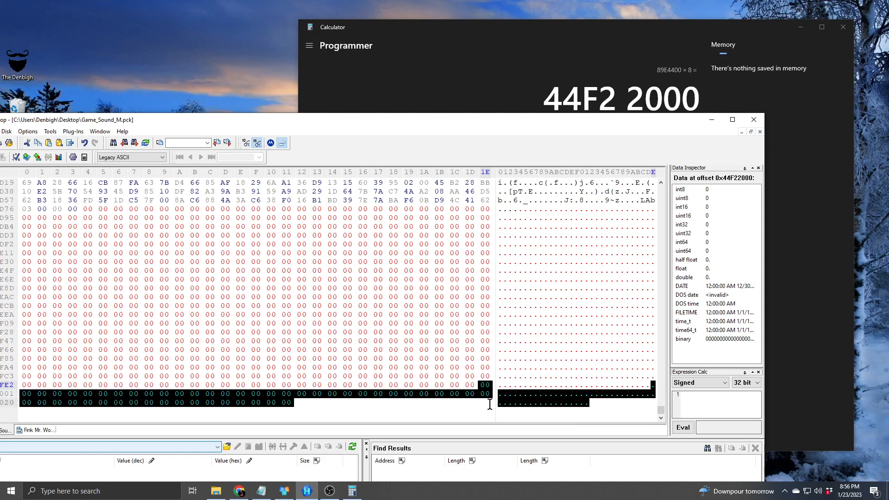
{"action": "left_click_drag", "start_coordinate": [297, 120], "coordinate": [348, 103]}
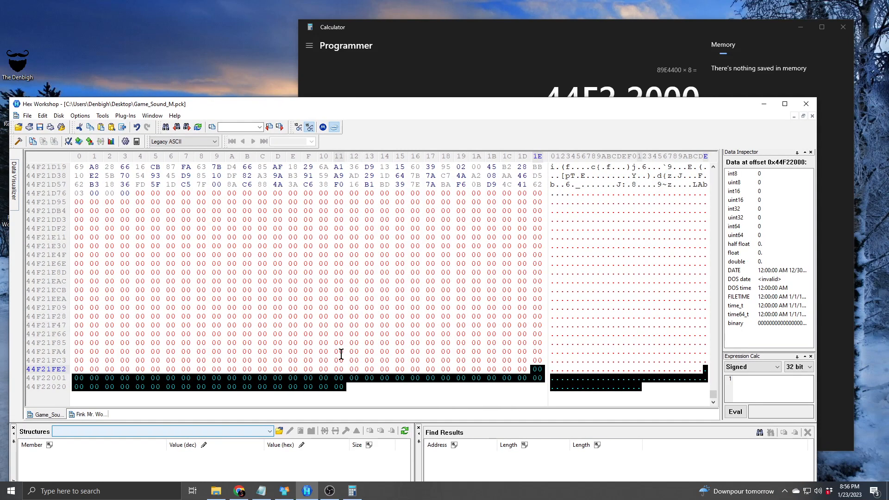
{"action": "right_click", "coordinate": [330, 372]}
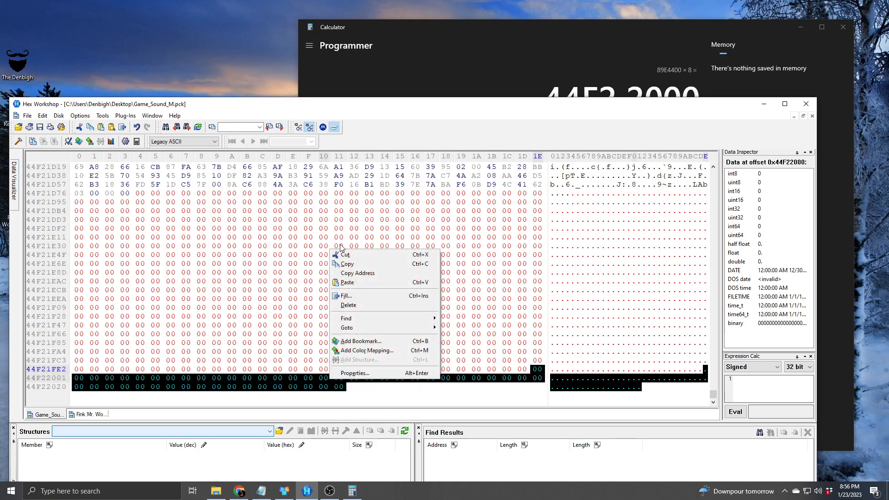
{"action": "left_click", "coordinate": [347, 264]}
{"action": "right_click", "coordinate": [331, 387]}
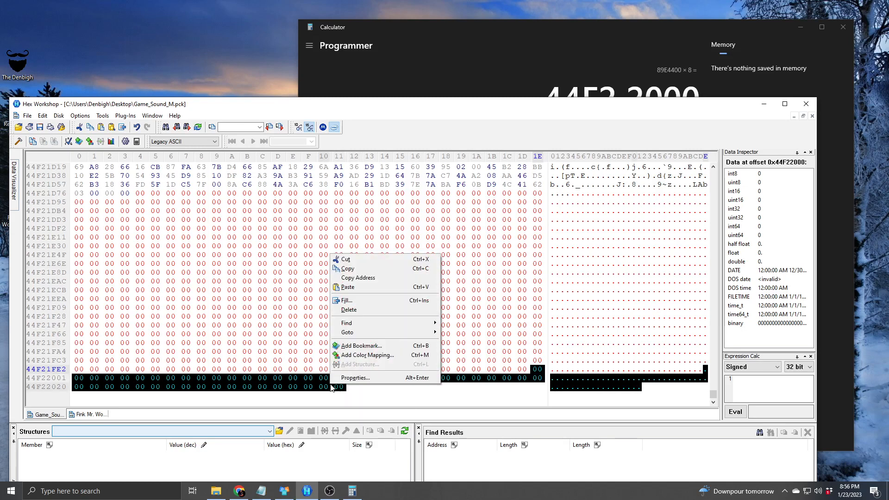
{"action": "left_click", "coordinate": [346, 259]}
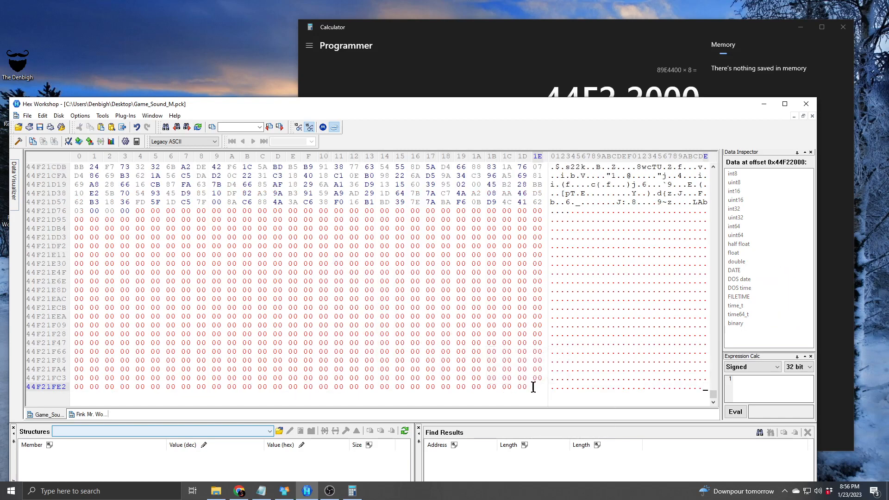
{"action": "left_click_drag", "start_coordinate": [724, 106], "coordinate": [707, 127]}
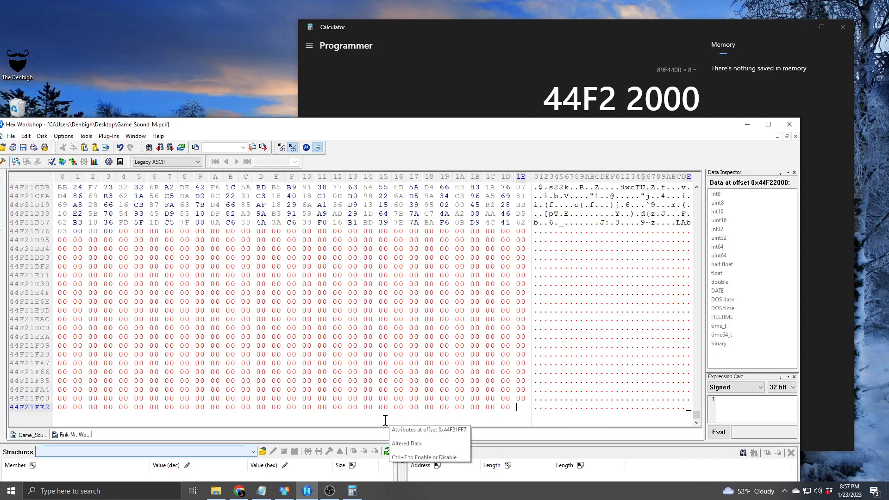
Select the entire contents of the Fink Mr. Wonderful Paul Orndorff WEM file and copy them.
{"action": "left_click_drag", "start_coordinate": [348, 128], "coordinate": [434, 54]}
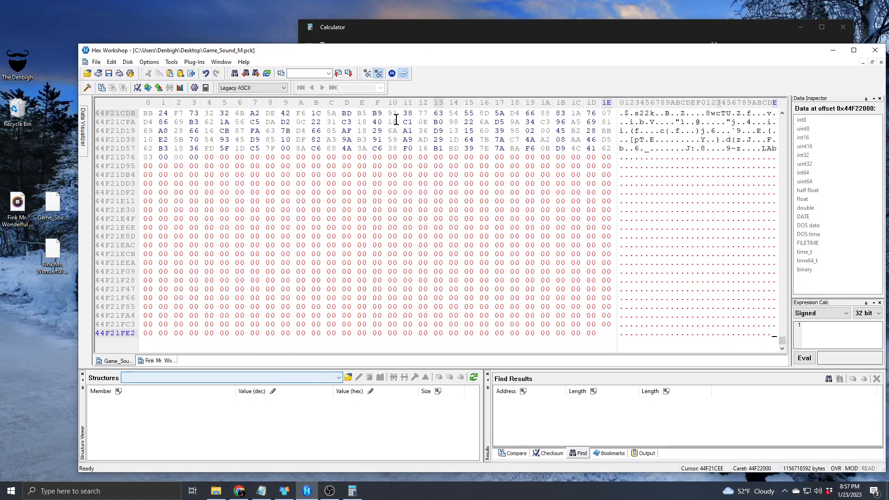
{"action": "left_click", "coordinate": [160, 362]}
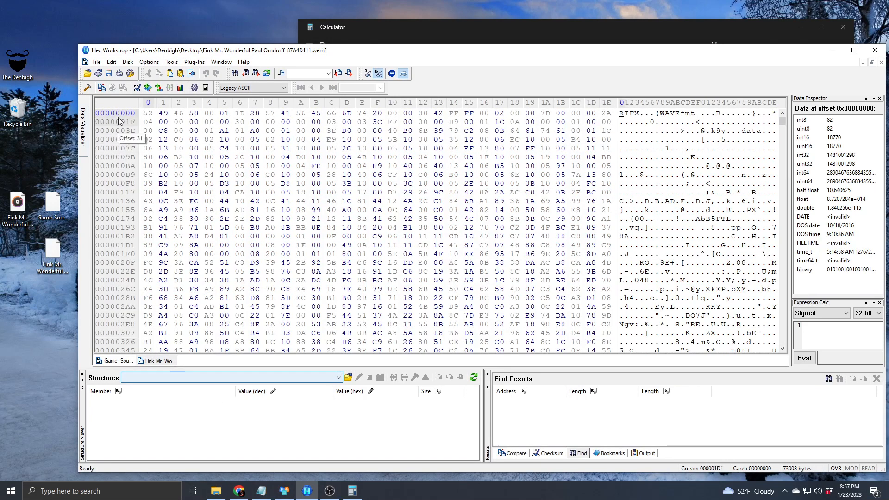
{"action": "left_click", "coordinate": [96, 62]}
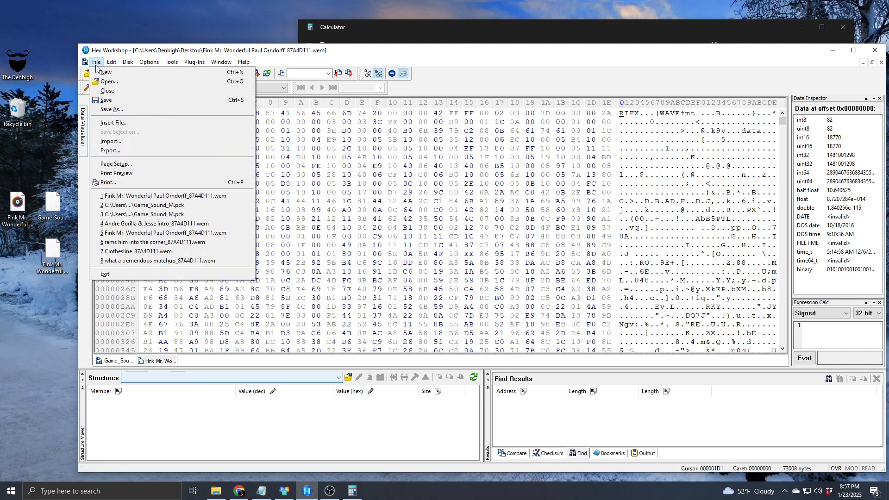
{"action": "mouse_move", "coordinate": [112, 65]}
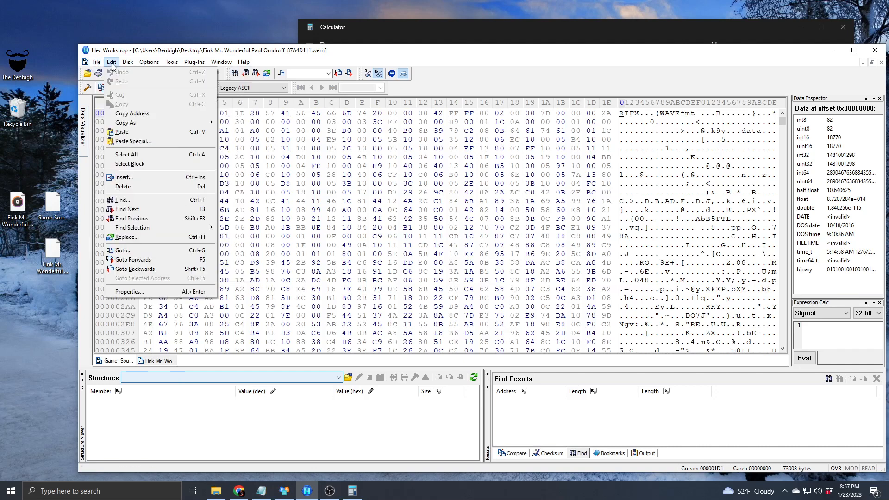
{"action": "left_click", "coordinate": [132, 155]}
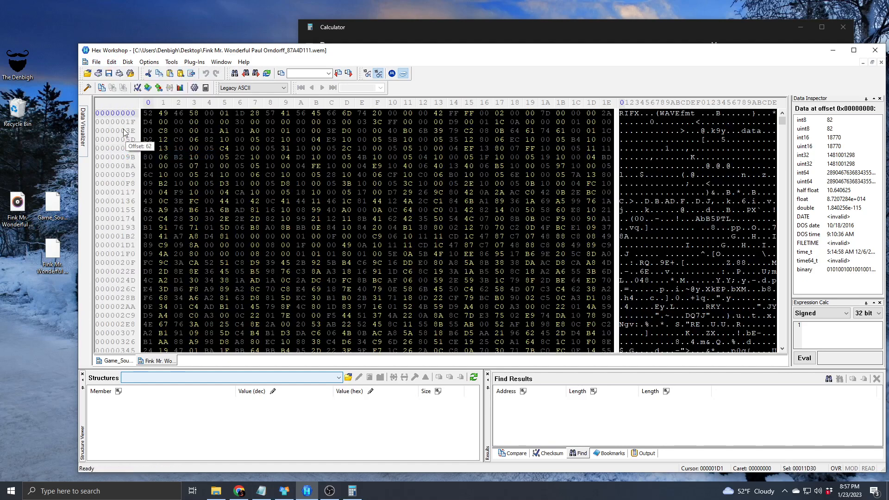
{"action": "left_click", "coordinate": [112, 64]}
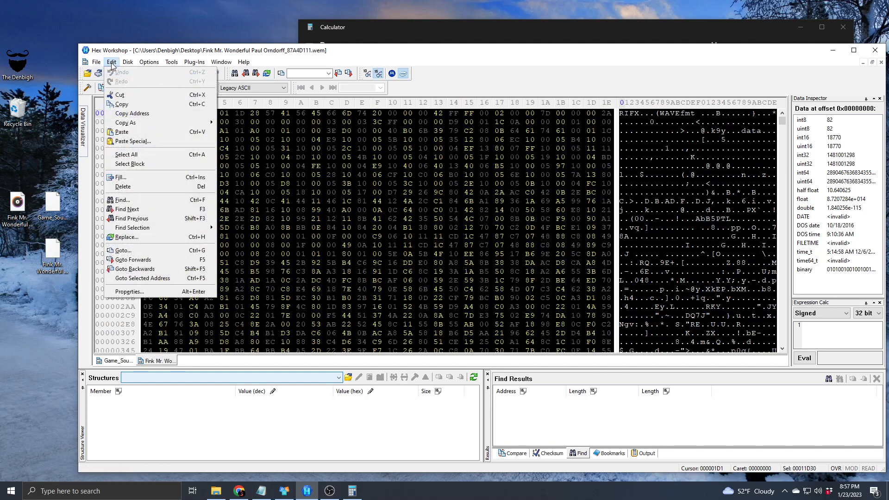
{"action": "left_click", "coordinate": [121, 104]}
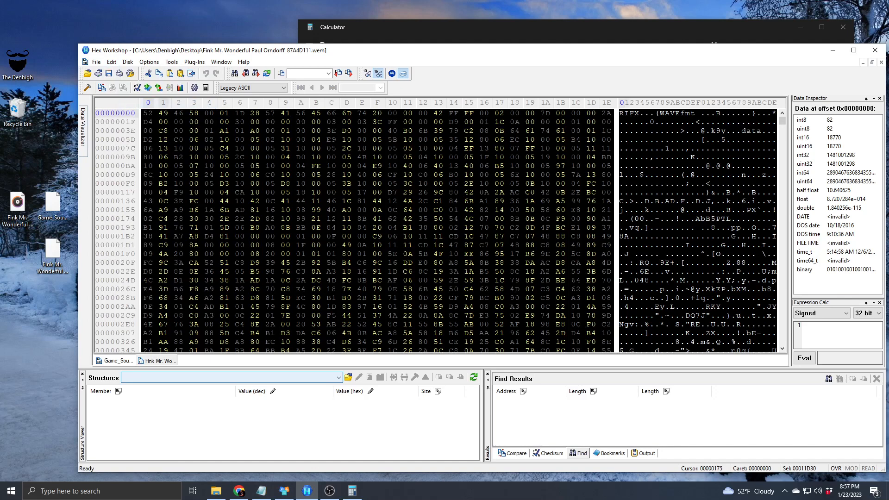
Paste the copied WEM data at offset 44F22000, the end of Game_Sound_M.pck.
{"action": "left_click", "coordinate": [116, 361]}
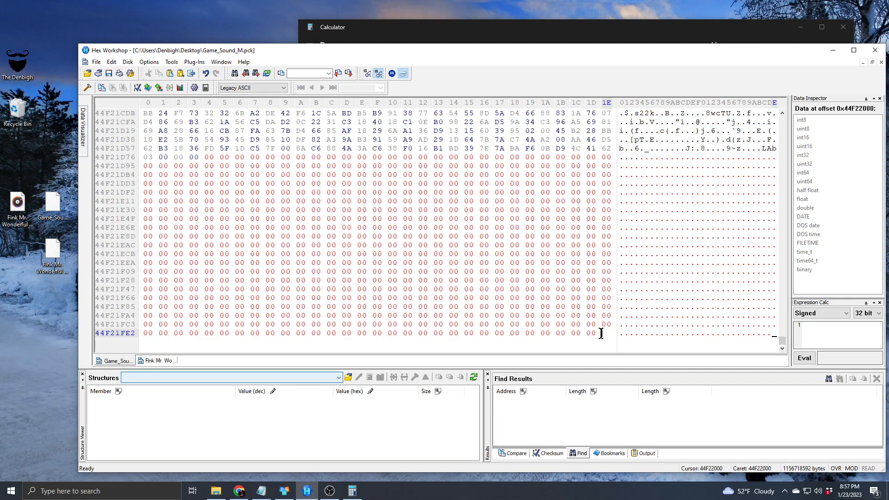
{"action": "right_click", "coordinate": [601, 334]}
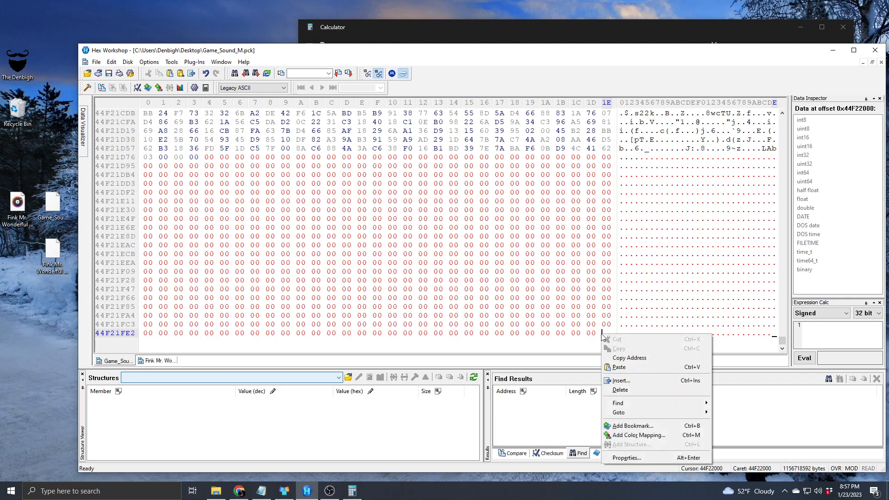
{"action": "left_click", "coordinate": [618, 368]}
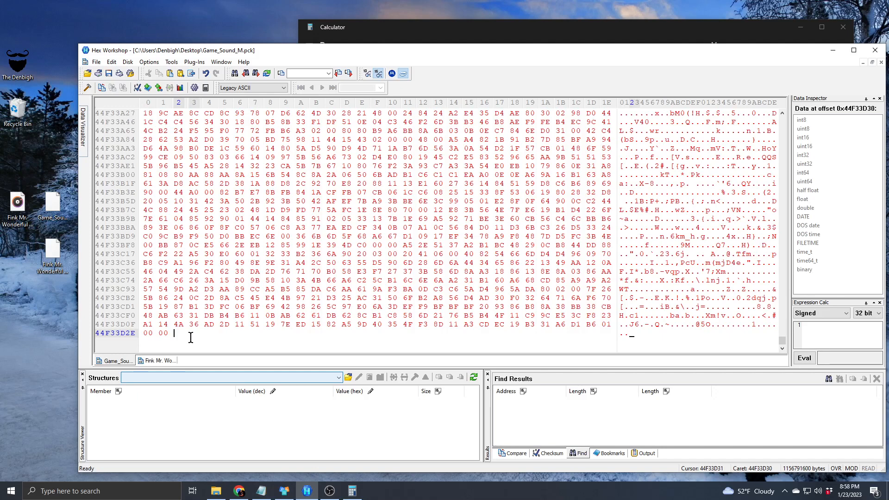
Switch to the Notepad notes, copy Eddie's main call name hex number 39D10E6F, and minimize the notes.
{"action": "left_click", "coordinate": [262, 490]}
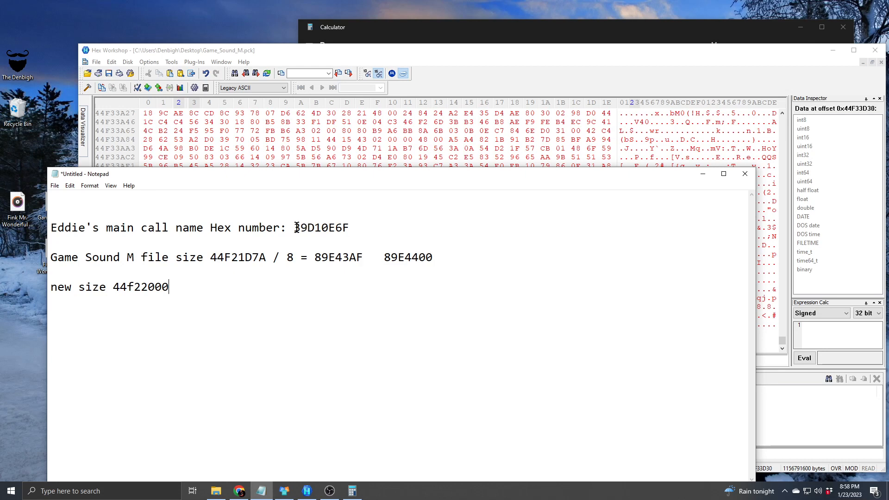
{"action": "left_click_drag", "start_coordinate": [295, 224], "coordinate": [348, 225]}
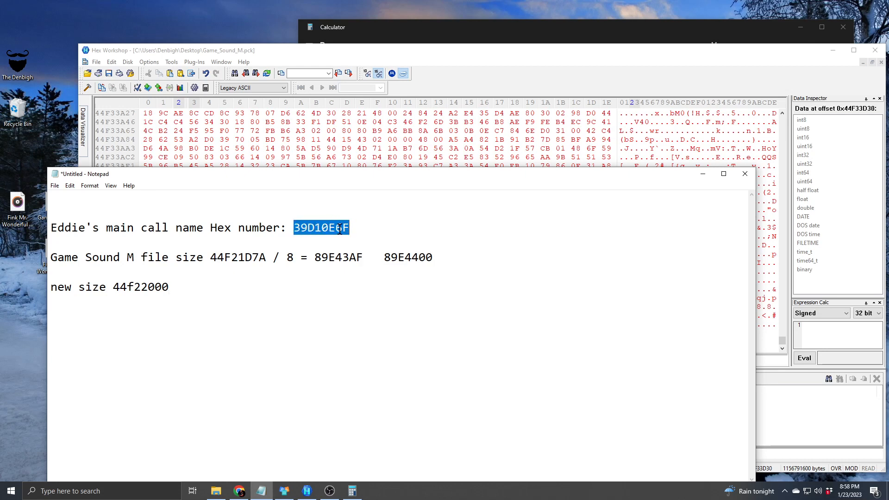
{"action": "right_click", "coordinate": [340, 230]}
{"action": "left_click", "coordinate": [362, 259]}
{"action": "left_click", "coordinate": [703, 173]}
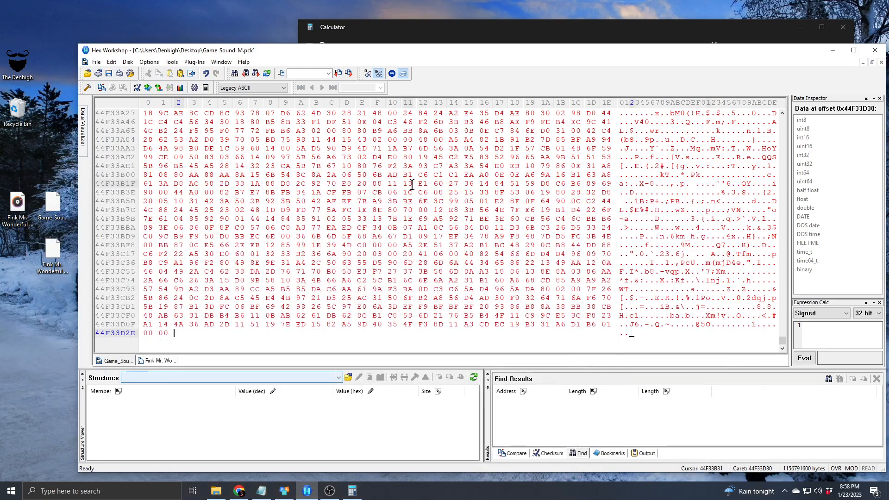
Find all instances of the hex value 39D10E6F in Game_Sound_M.pck, searching downward.
{"action": "left_click_drag", "start_coordinate": [470, 52], "coordinate": [453, 31]}
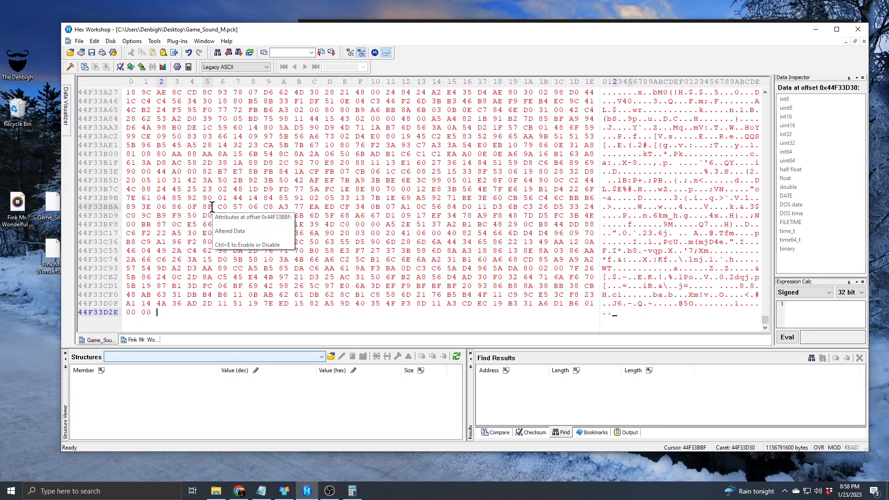
{"action": "left_click", "coordinate": [94, 41]}
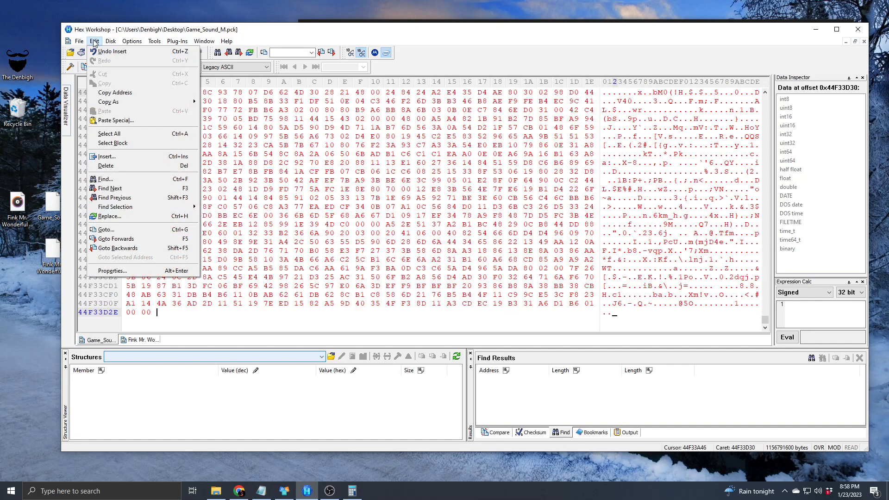
{"action": "left_click", "coordinate": [105, 179]}
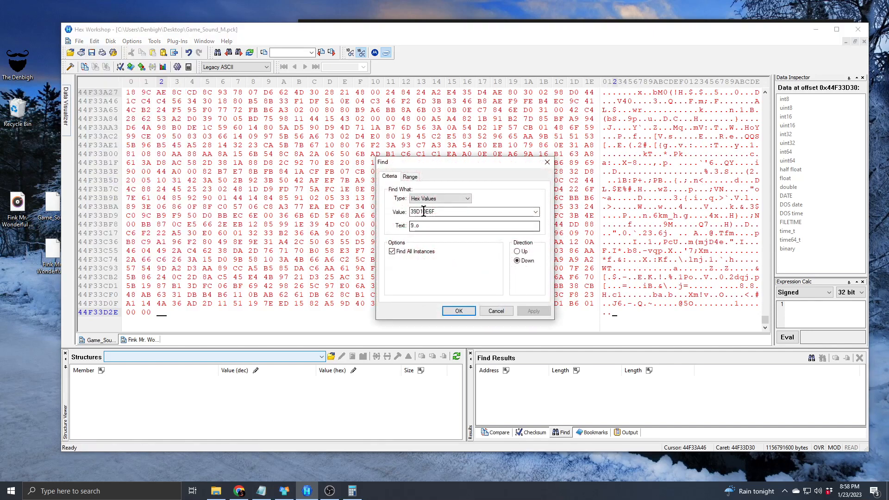
{"action": "double_click", "coordinate": [424, 212]}
{"action": "right_click", "coordinate": [425, 213]}
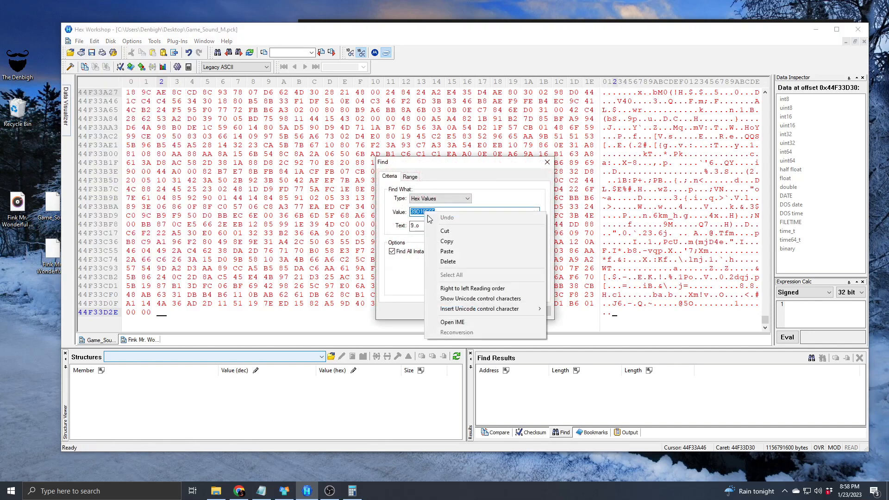
{"action": "left_click", "coordinate": [447, 253]}
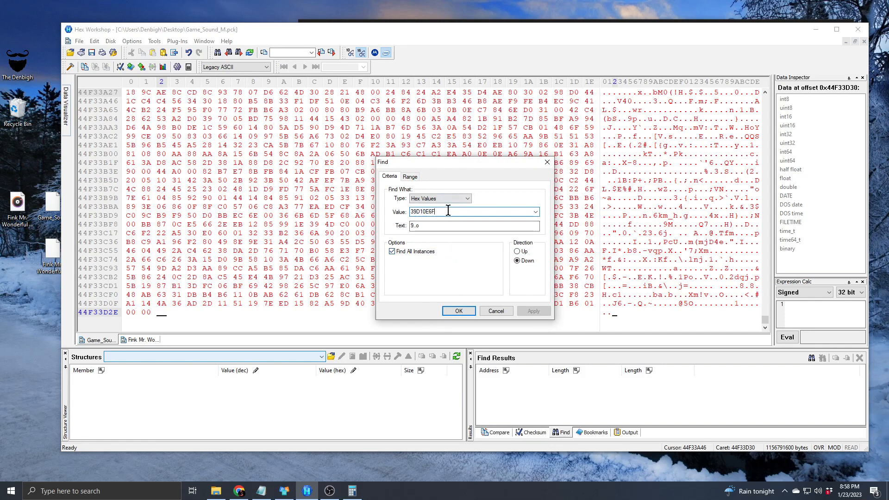
{"action": "left_click_drag", "start_coordinate": [441, 212], "coordinate": [412, 213]}
{"action": "right_click", "coordinate": [412, 213]}
{"action": "left_click", "coordinate": [441, 241]}
{"action": "left_click", "coordinate": [457, 311]}
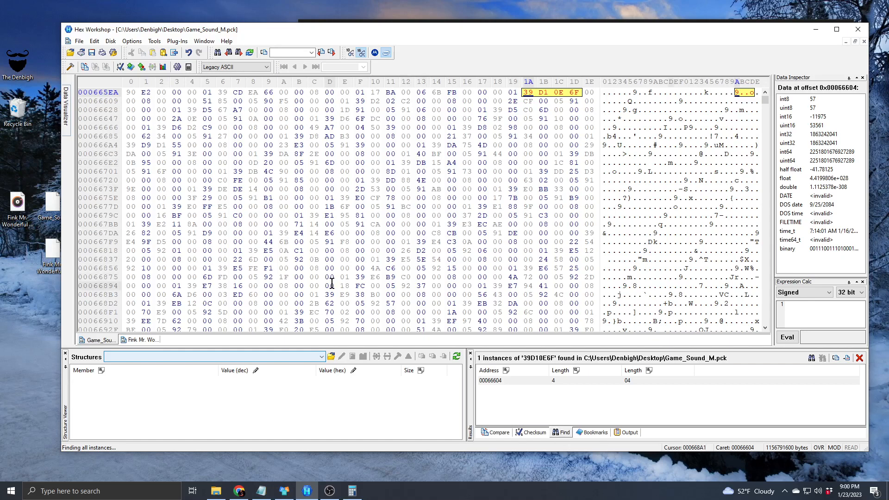
Place the caret after the last byte of the Fink Mr. Wonderful WEM file to read its size.
{"action": "left_click", "coordinate": [141, 340]}
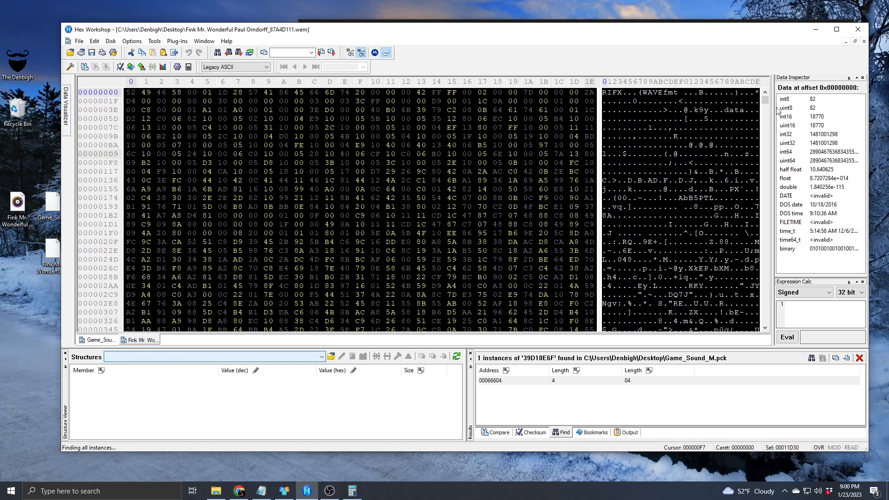
{"action": "left_click_drag", "start_coordinate": [767, 99], "coordinate": [765, 329]}
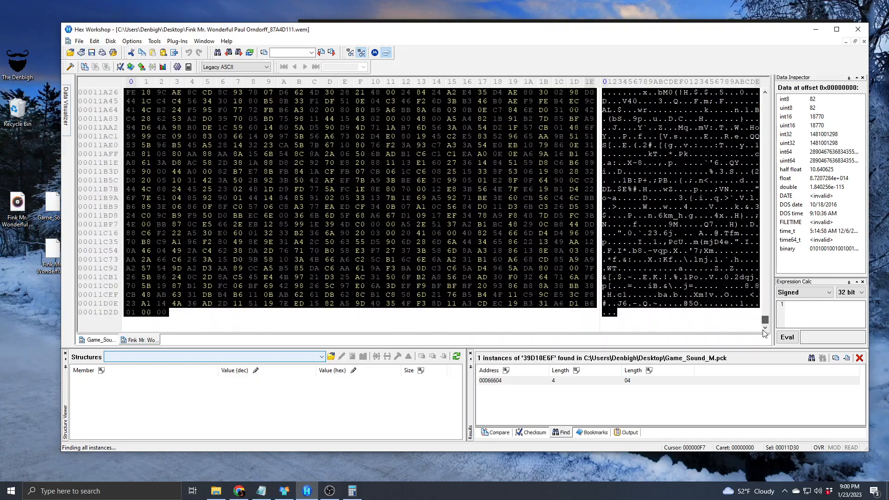
{"action": "left_click", "coordinate": [176, 311]}
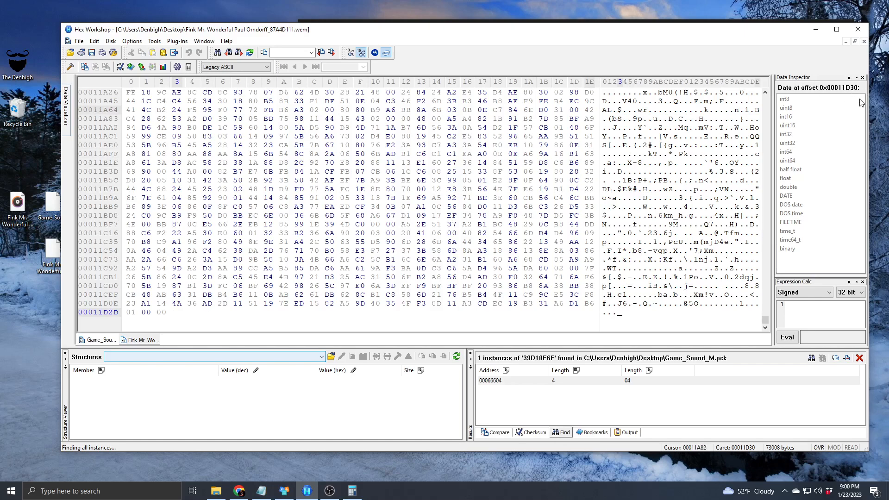
Switch to the Notepad notes and add the line "wem size 00011D30" below the new size line.
{"action": "left_click", "coordinate": [262, 490]}
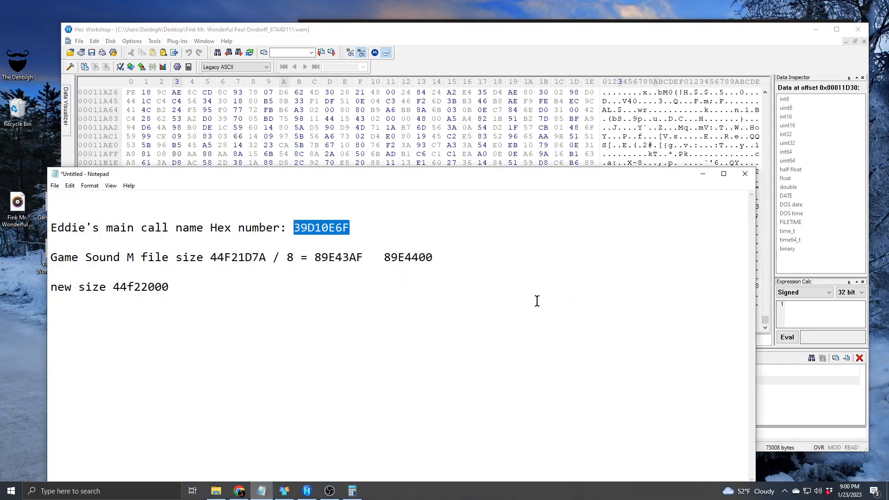
{"action": "left_click", "coordinate": [175, 289]}
{"action": "key", "text": "Return"}
{"action": "key", "text": "Return"}
{"action": "type", "text": "wem size"}
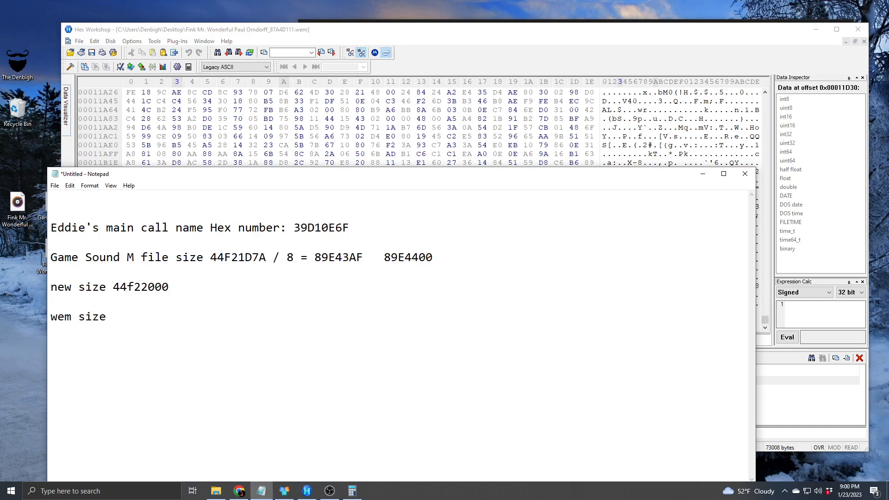
{"action": "type", "text": "  00011D30"}
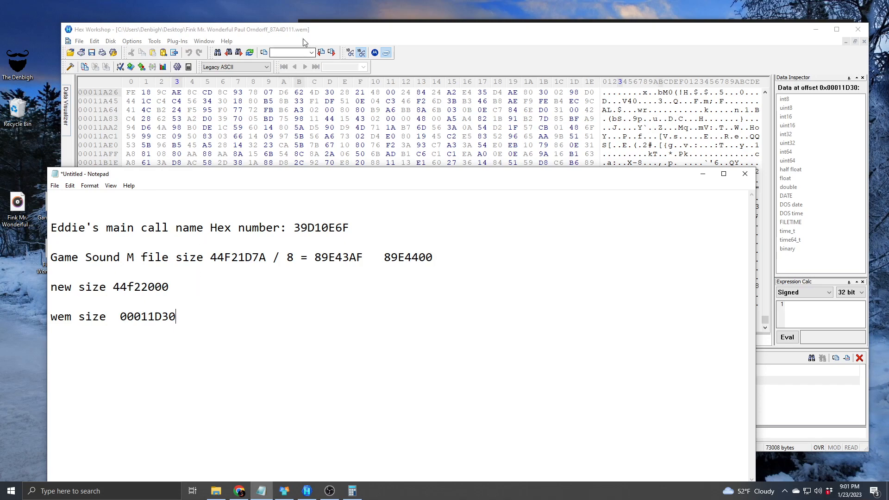
Switch to Game_Sound_M.pck in Hex Workshop, place the caret at entry 39D10E6F's size bytes (offset 0006660D), and compare them with the Notepad notes.
{"action": "key", "text": "alt+Tab"}
{"action": "left_click", "coordinate": [111, 341]}
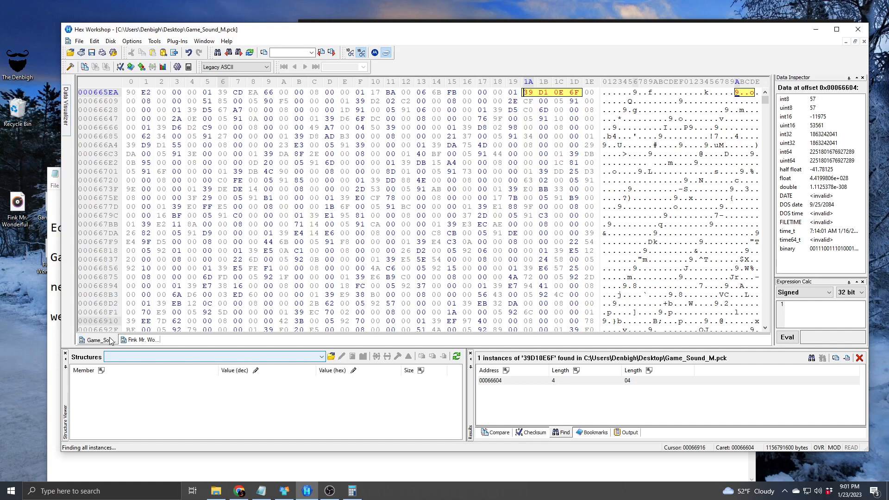
{"action": "mouse_move", "coordinate": [538, 90]}
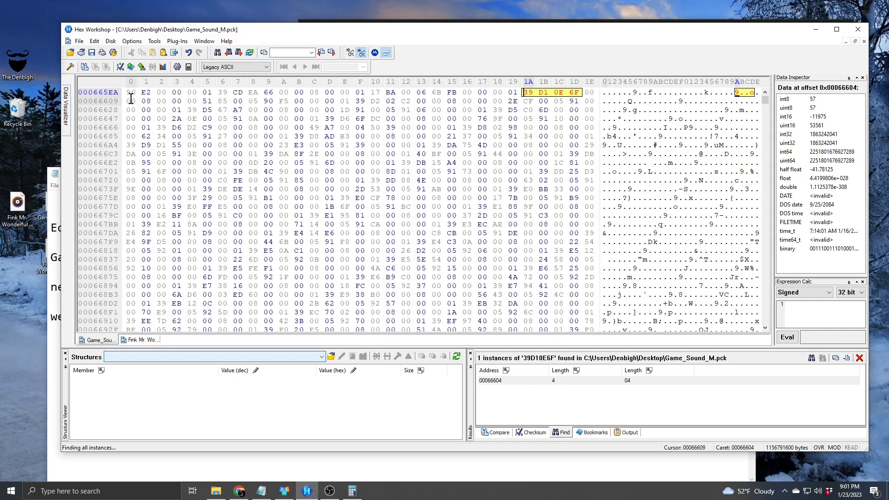
{"action": "left_click", "coordinate": [184, 102]}
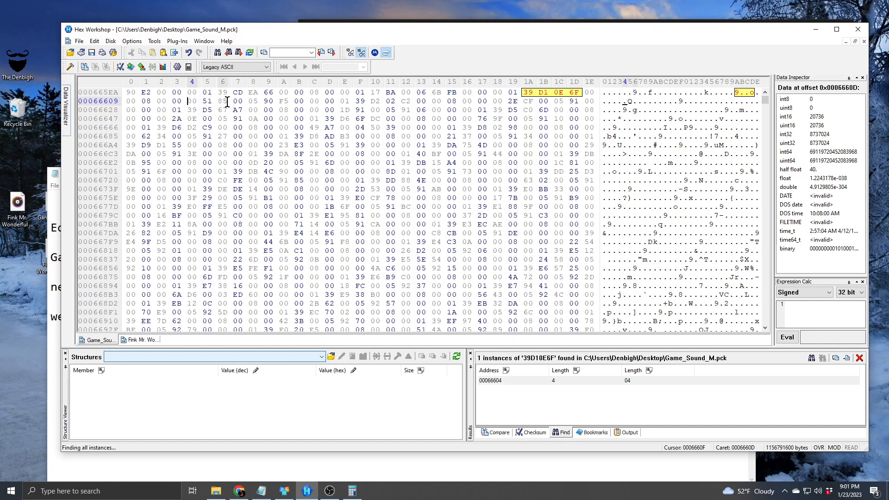
{"action": "left_click", "coordinate": [228, 467]}
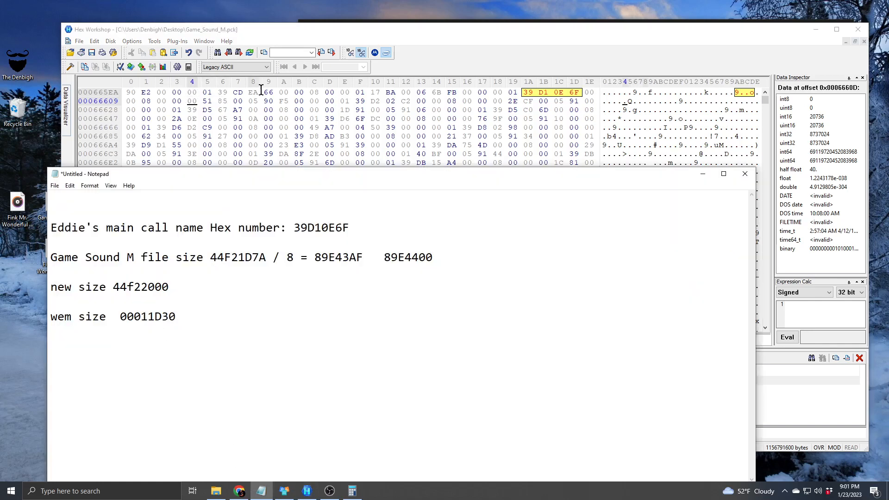
{"action": "left_click", "coordinate": [380, 40]}
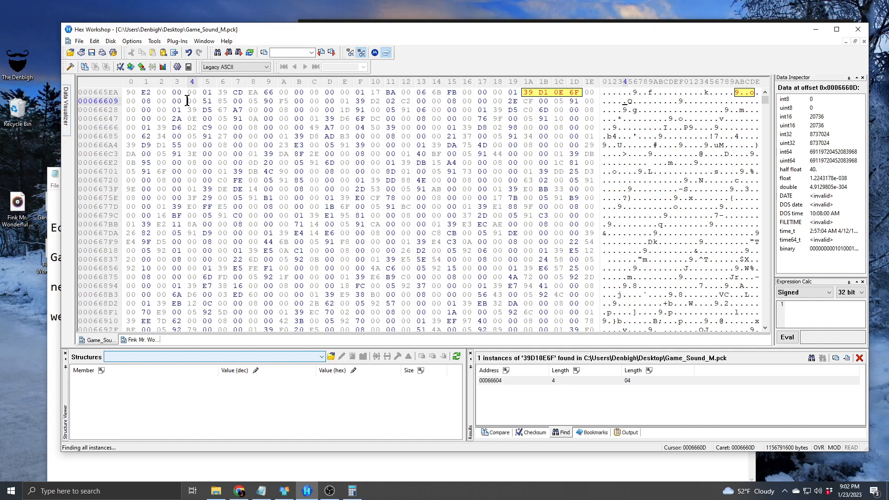
Shorten the wem size in the Notepad notes to 011D30 and return to Hex Workshop.
{"action": "left_click", "coordinate": [214, 463]}
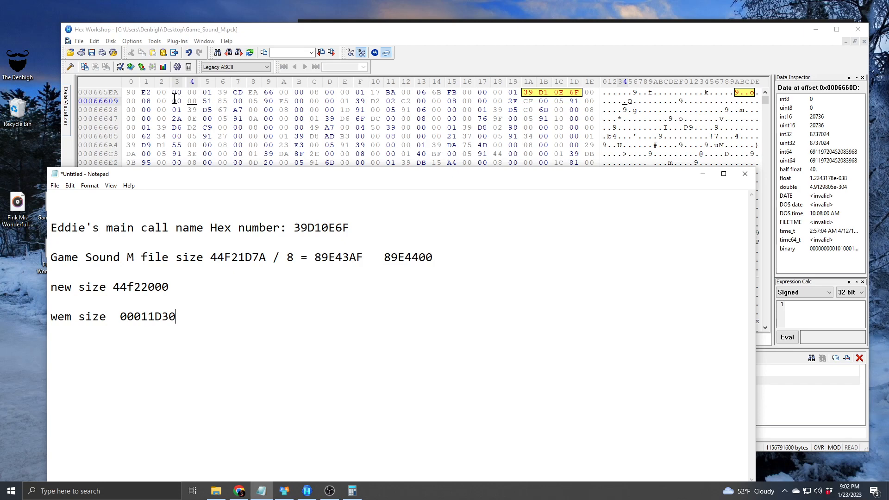
{"action": "left_click", "coordinate": [134, 315]}
{"action": "key", "text": "BackSpace"}
{"action": "key", "text": "BackSpace"}
{"action": "left_click", "coordinate": [248, 32]}
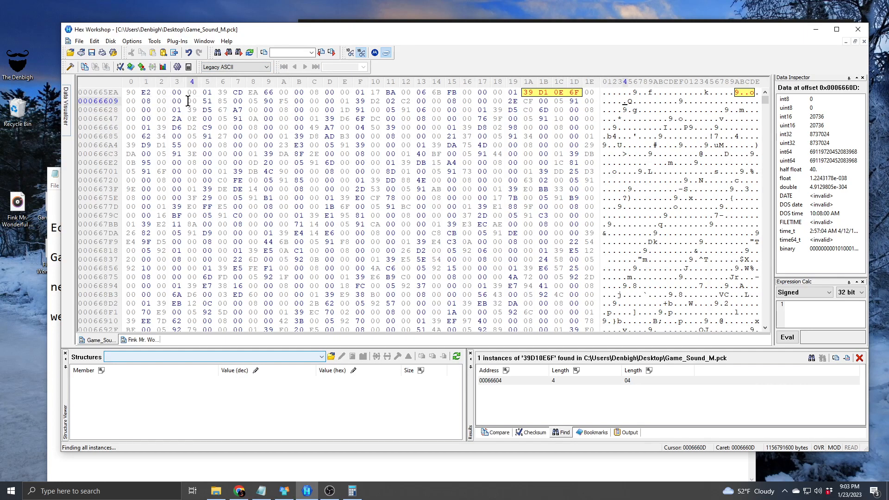
Check the wem size in the notes and overwrite entry 39D10E6F's size bytes at offset 0006660D with 01 1D 30.
{"action": "left_click", "coordinate": [189, 462]}
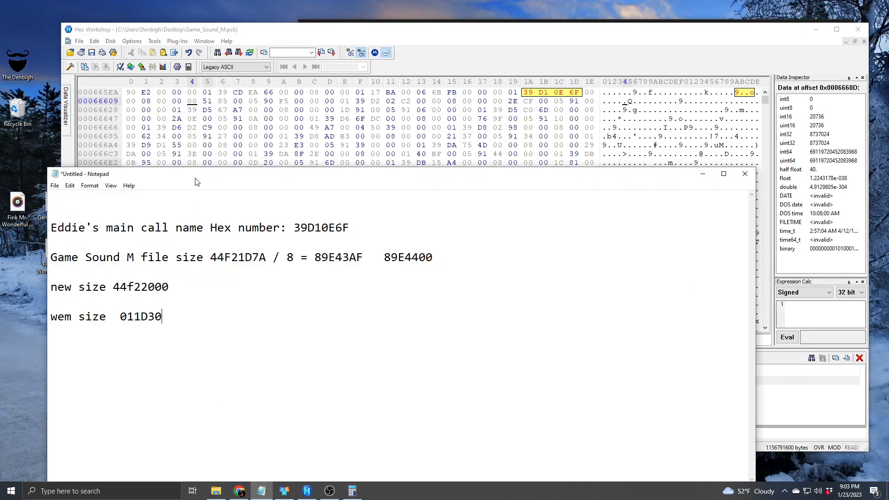
{"action": "left_click", "coordinate": [187, 102]}
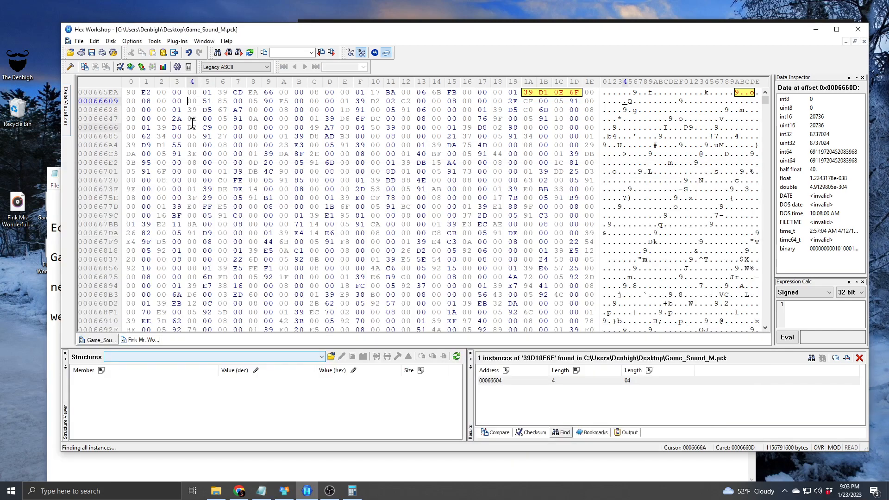
{"action": "type", "text": "01 "}
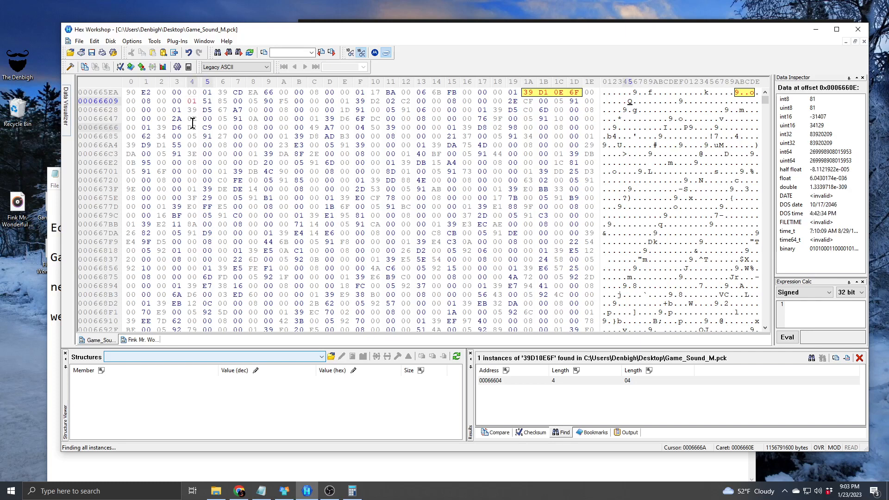
{"action": "type", "text": "1D "}
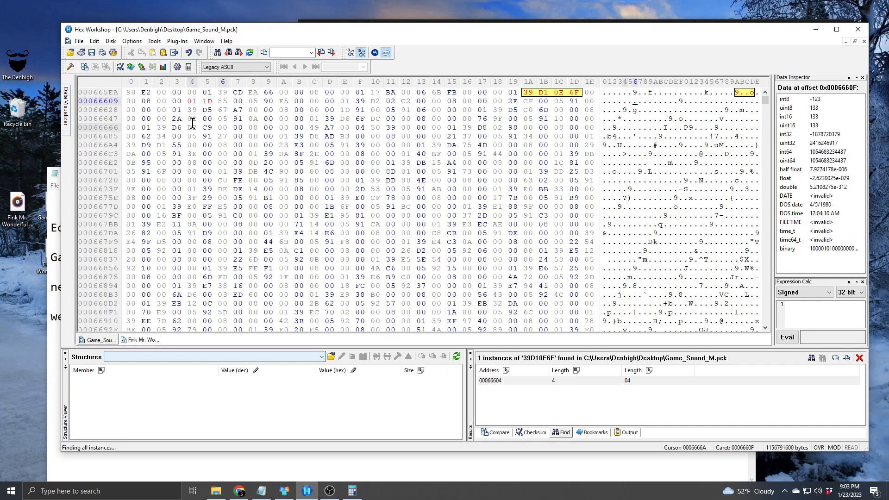
{"action": "type", "text": "30"}
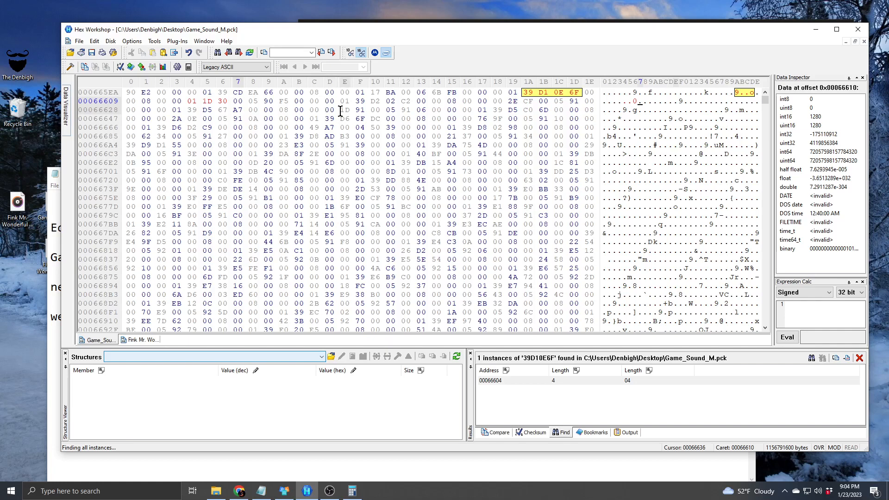
Place the caret at the entry's location bytes (offset 00066611) and add 089E44 after 89E4400 in the Notepad notes.
{"action": "left_click", "coordinate": [249, 102]}
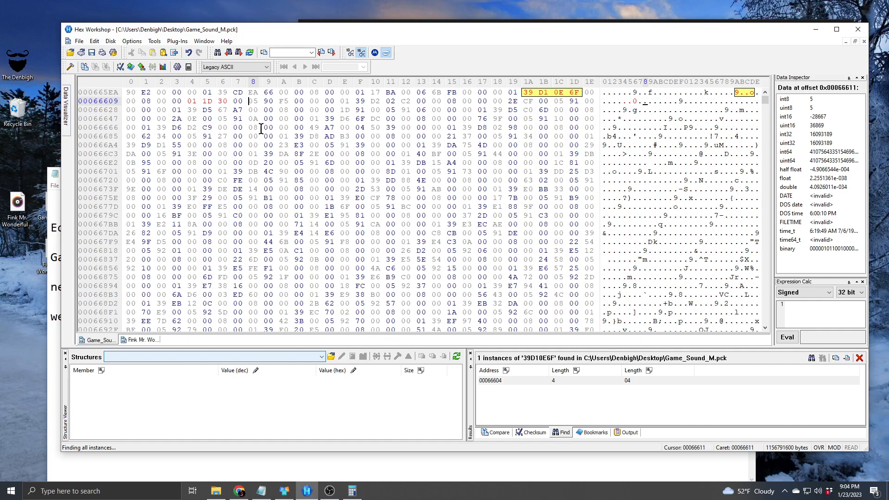
{"action": "left_click", "coordinate": [261, 491]}
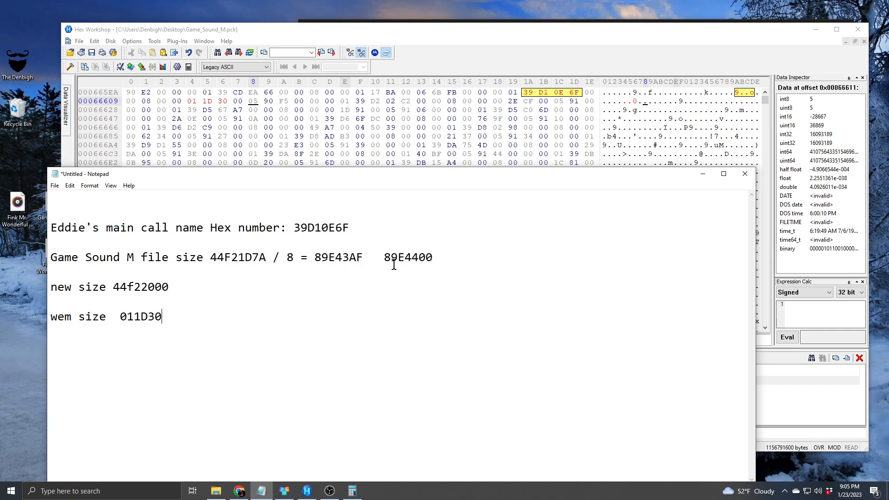
{"action": "left_click", "coordinate": [445, 257]}
{"action": "type", "text": "l"}
{"action": "type", "text": "89E"}
{"action": "type", "text": "44"}
{"action": "left_click", "coordinate": [447, 259]}
{"action": "type", "text": "089E44"}
{"action": "left_click", "coordinate": [311, 35]}
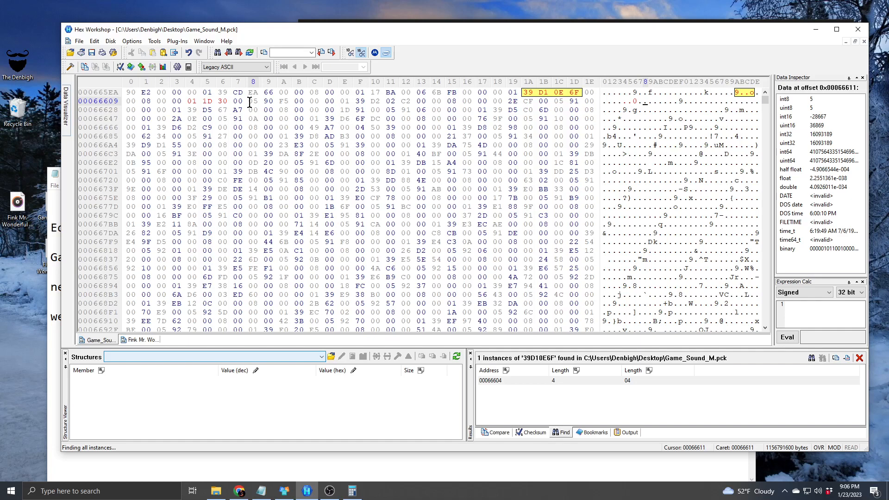
Overwrite the entry's location bytes at offset 00066611 with 08 9E 44, check them against the notes, and save Game_Sound_M.pck.
{"action": "type", "text": "18 "}
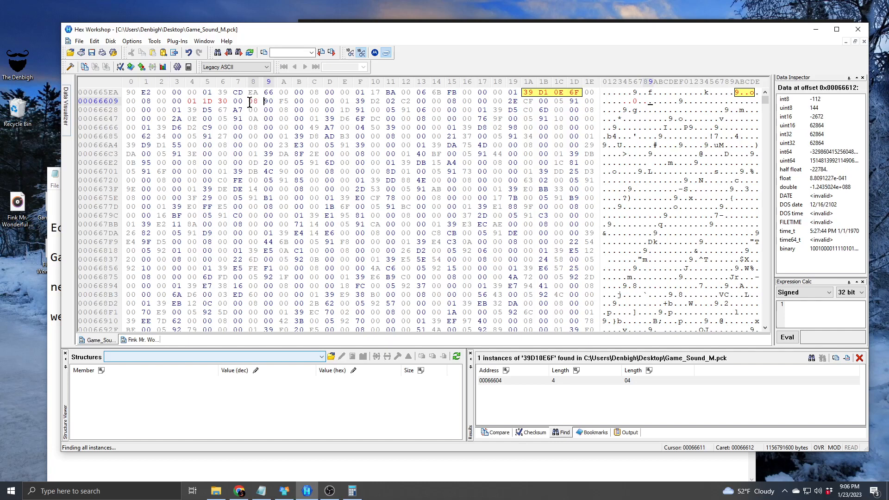
{"action": "type", "text": "9E "}
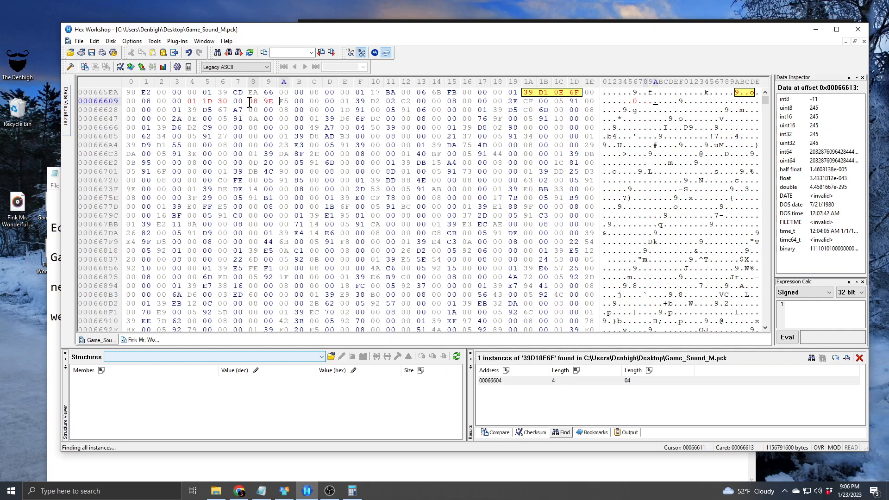
{"action": "type", "text": "44"}
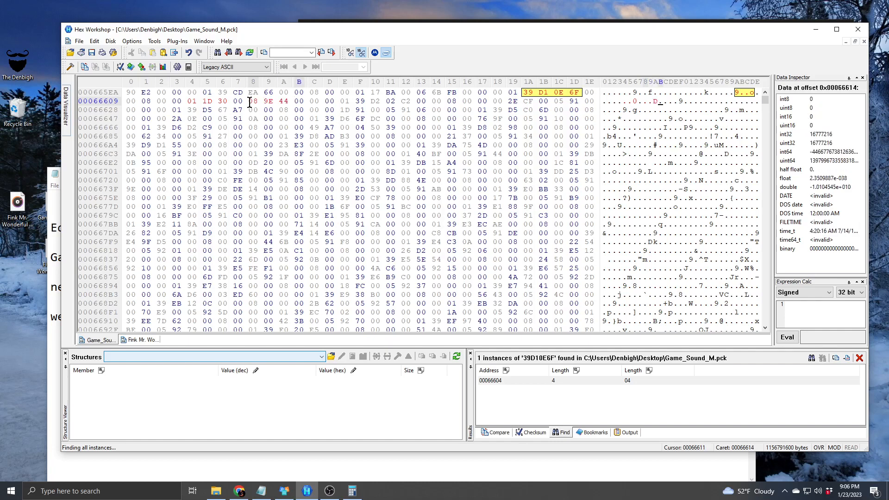
{"action": "key", "text": "alt+Tab"}
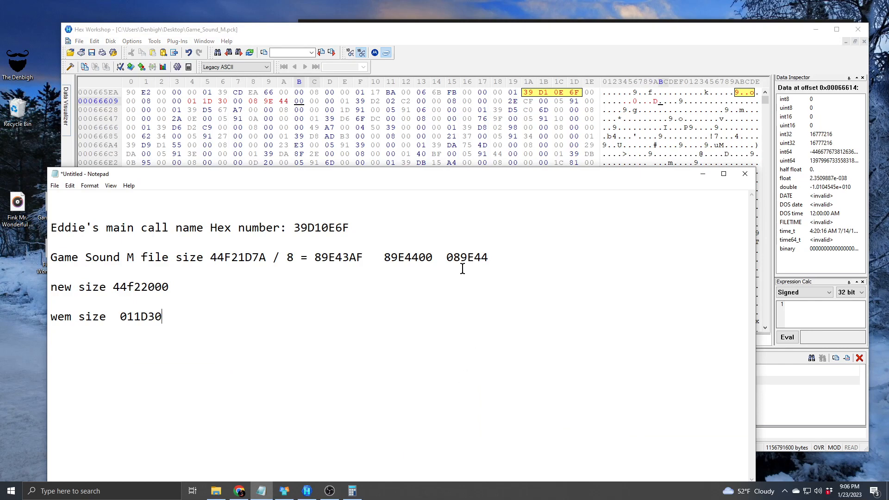
{"action": "left_click", "coordinate": [412, 37]}
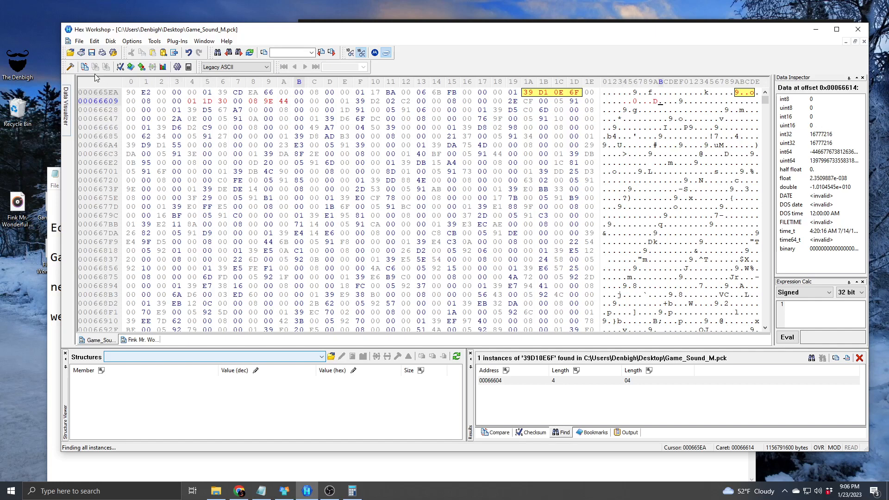
{"action": "left_click", "coordinate": [79, 41]}
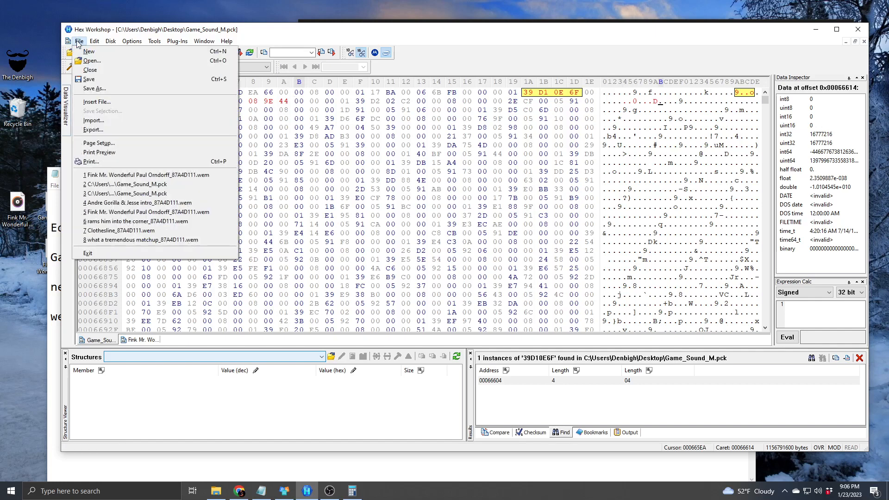
{"action": "left_click", "coordinate": [91, 79]}
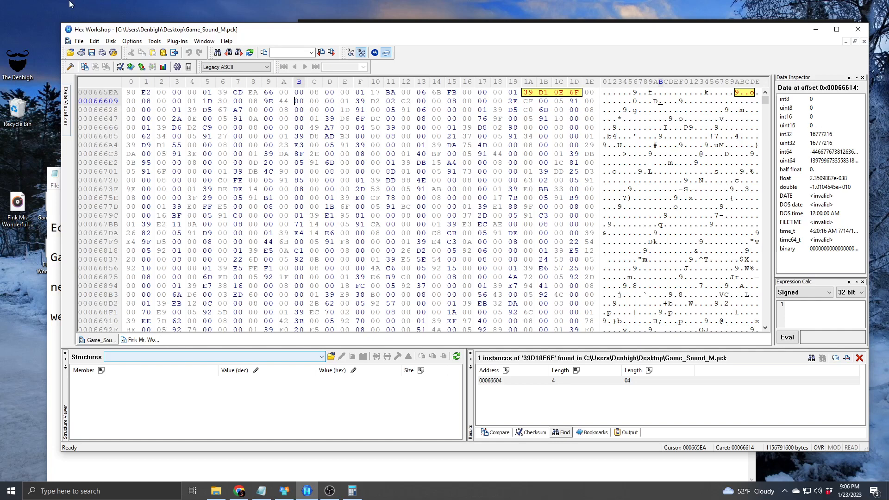
Close Hex Workshop and Calculator, and minimize the Notepad notes to clear the desktop.
{"action": "left_click", "coordinate": [858, 31]}
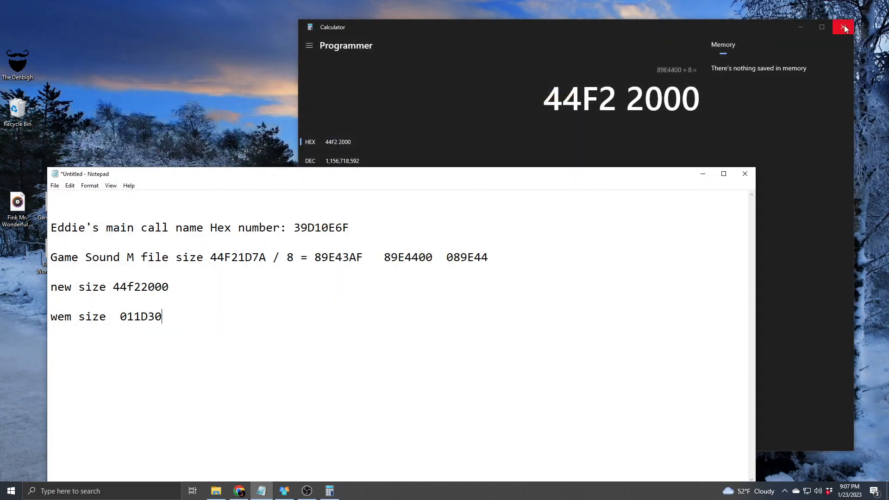
{"action": "left_click", "coordinate": [844, 27]}
{"action": "left_click", "coordinate": [707, 173]}
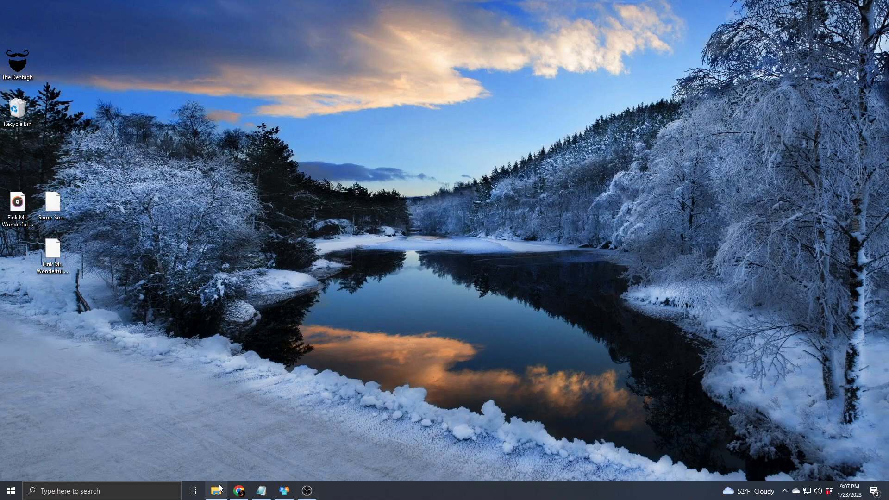
Copy Game_Sound_M.pck from the desktop into the Xbox 360's Wrestling Legends sound folder, replacing the existing file.
{"action": "mouse_move", "coordinate": [216, 492]}
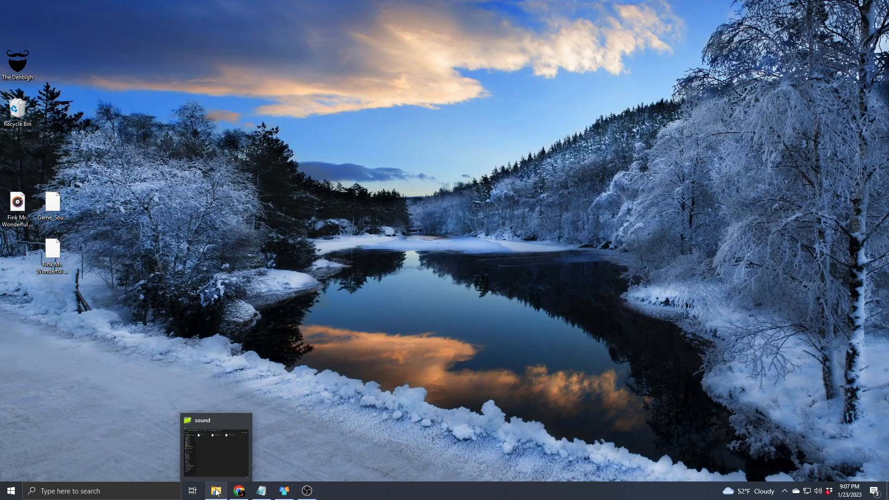
{"action": "left_click", "coordinate": [217, 492]}
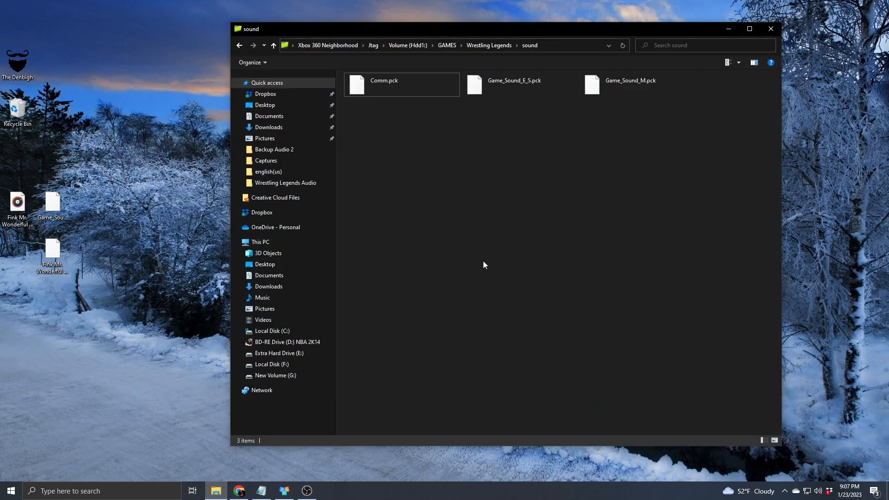
{"action": "left_click_drag", "start_coordinate": [54, 204], "coordinate": [516, 204]}
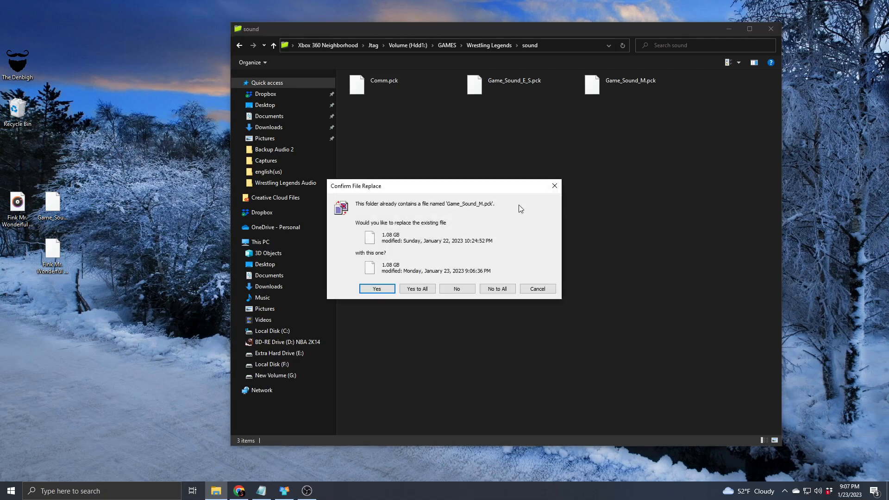
{"action": "left_click", "coordinate": [373, 289]}
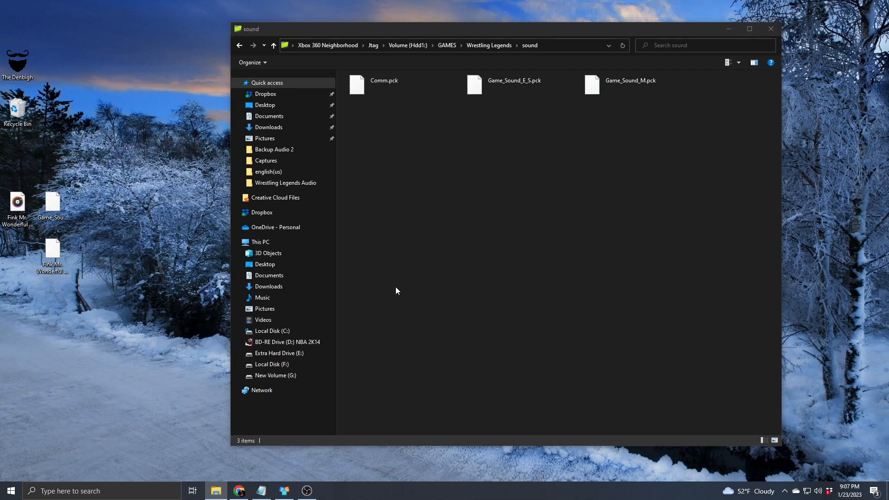